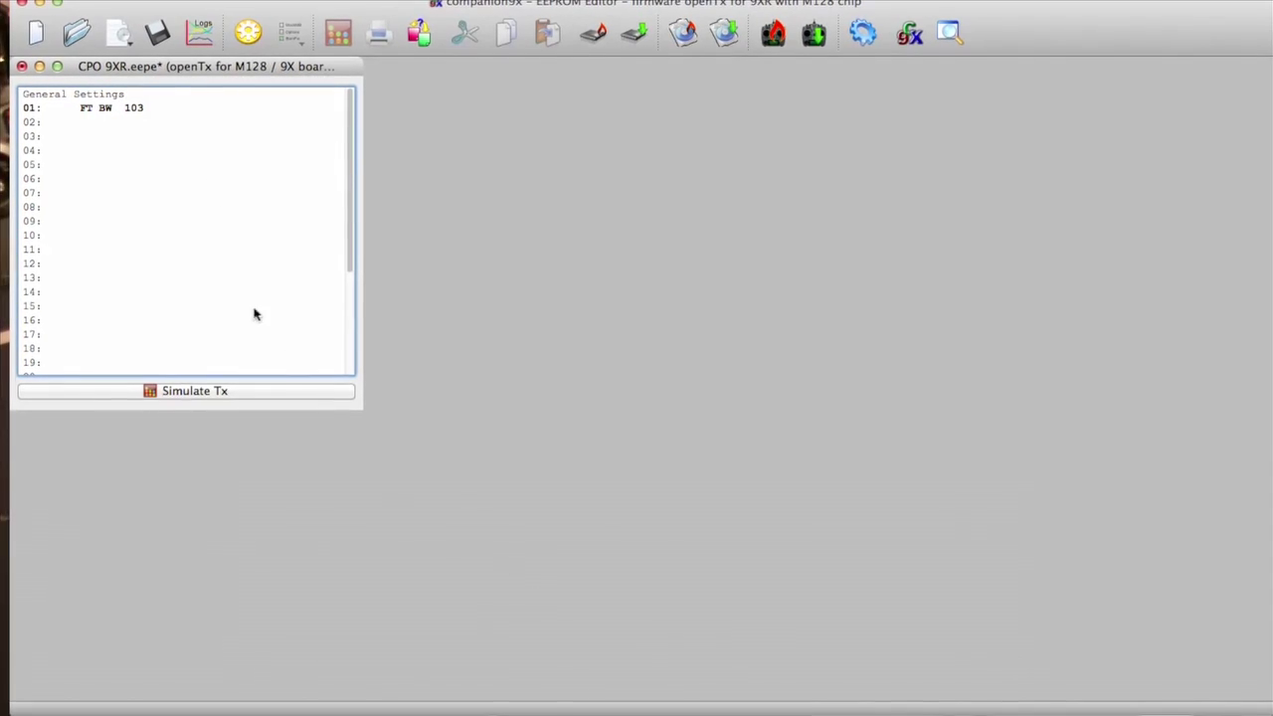
# - Open the FT BW model and inspect the CH01 throttle mix and the custom functions
pyautogui.click(135, 105)
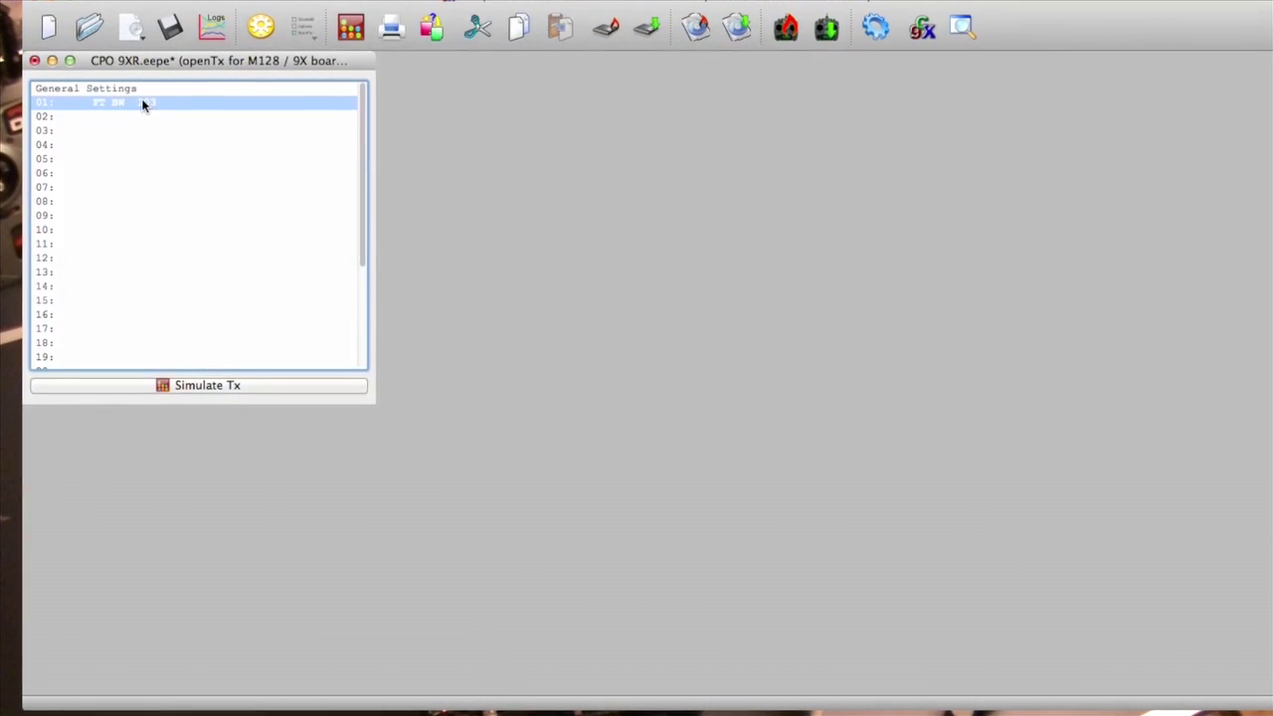
pyautogui.doubleClick(140, 103)
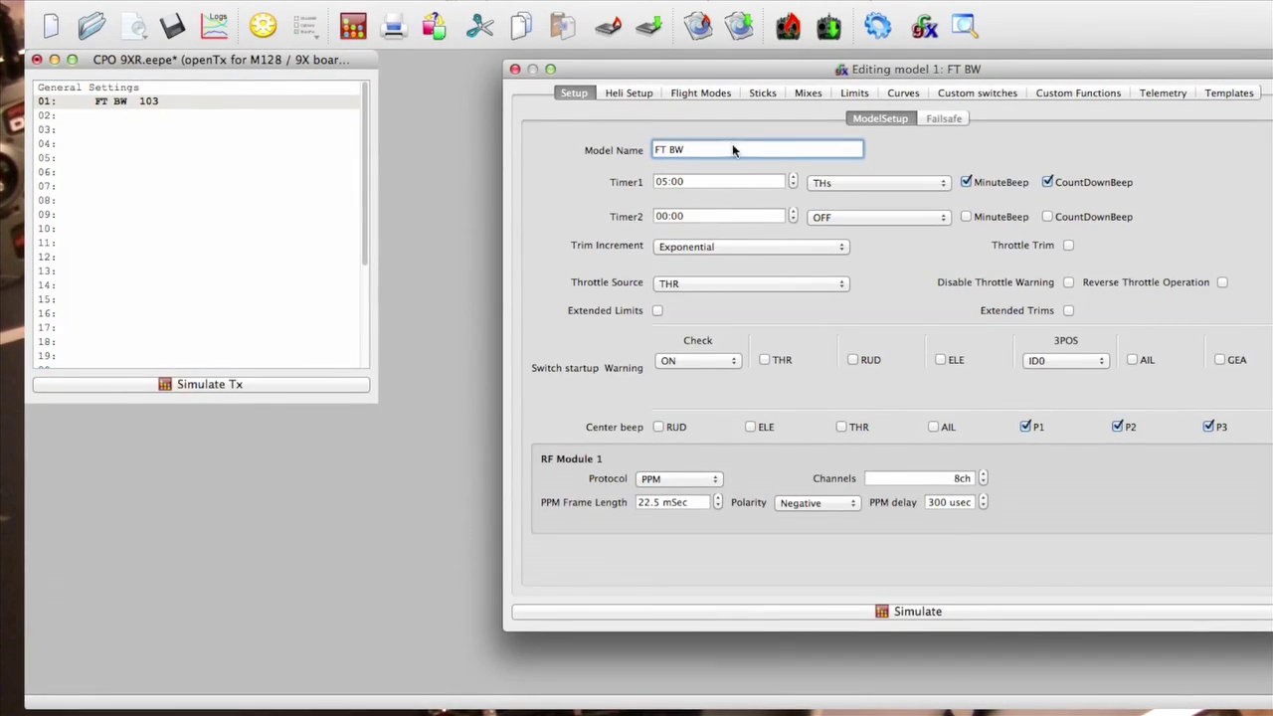
pyautogui.click(798, 96)
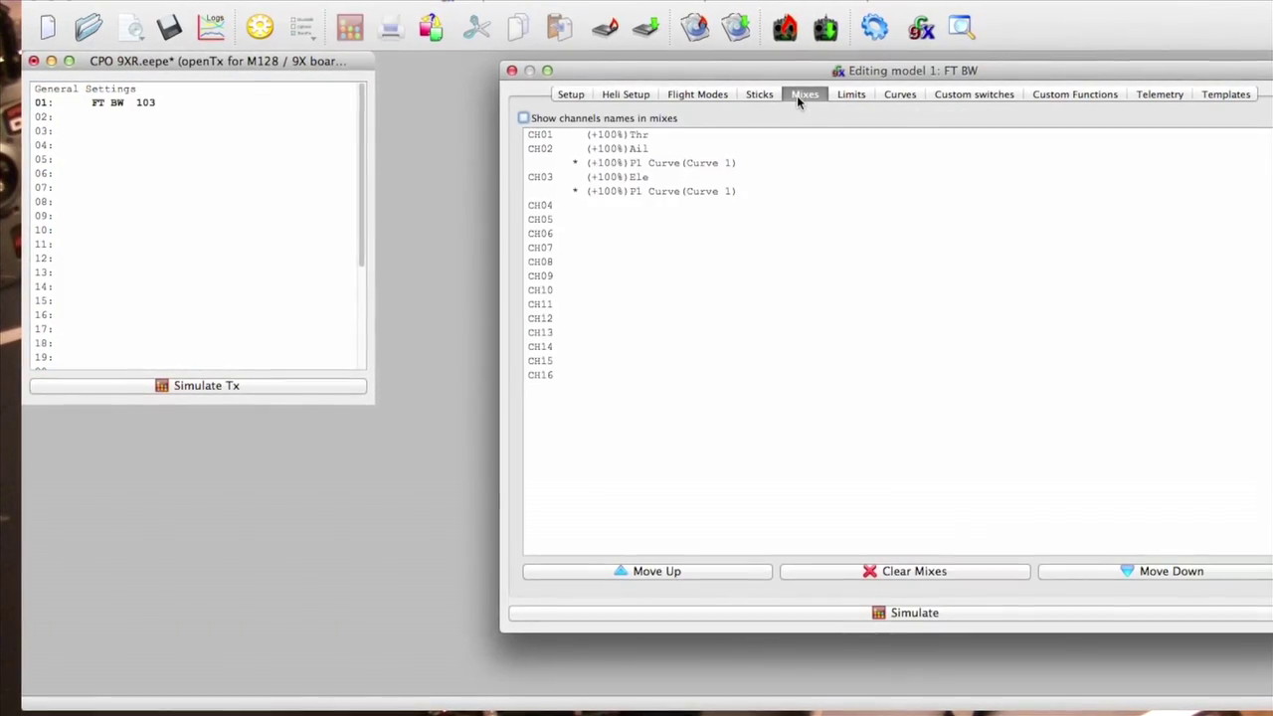
pyautogui.doubleClick(634, 138)
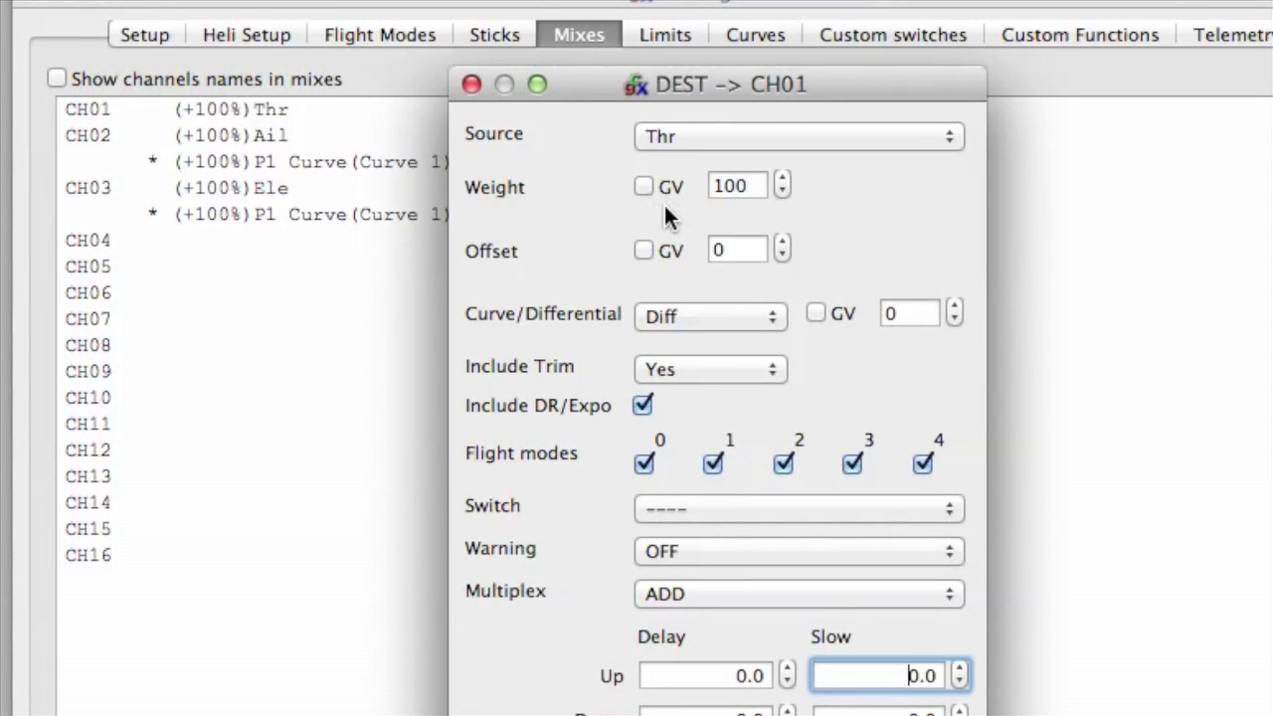
pyautogui.click(471, 84)
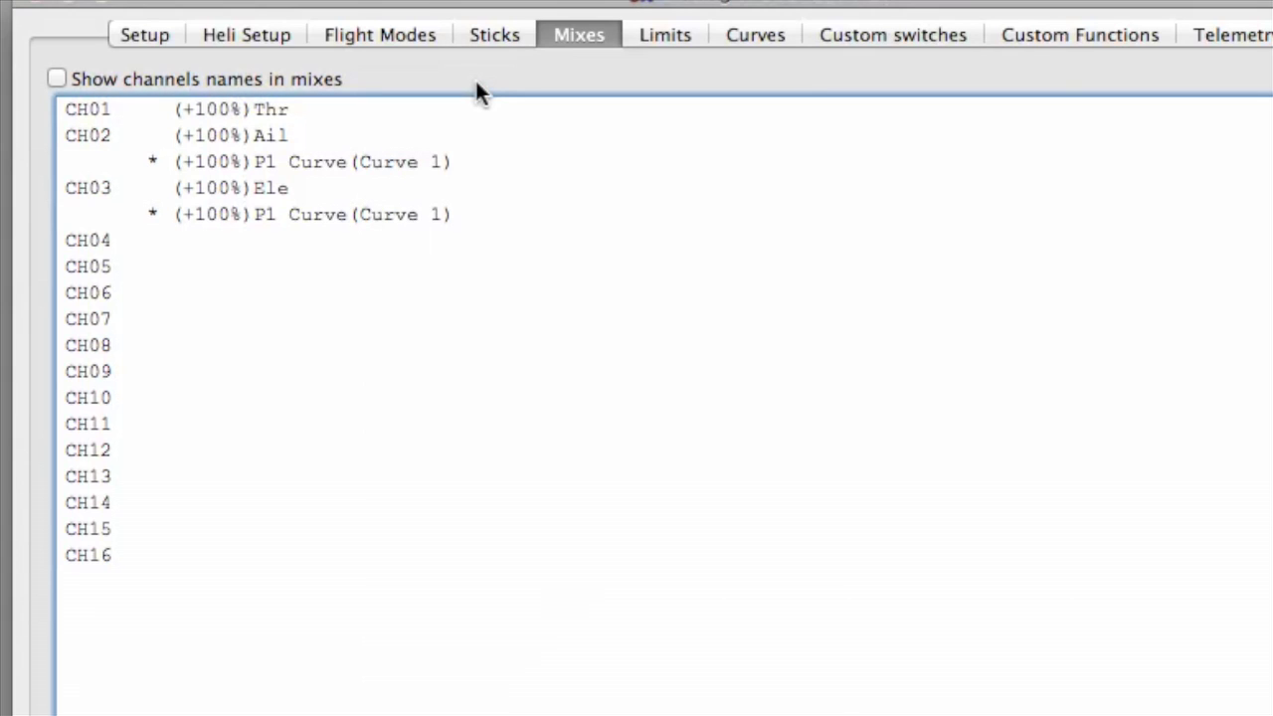
pyautogui.click(1055, 33)
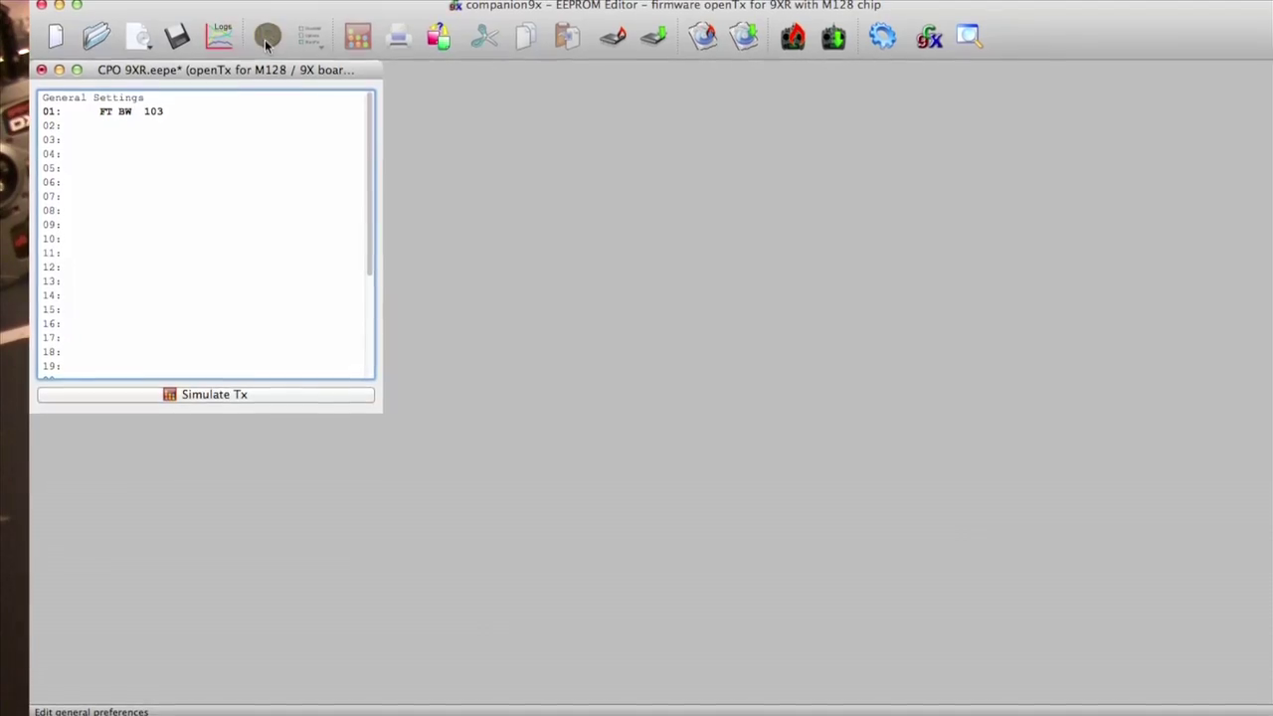
# - Open the general preferences and review the compile options of the openTx for 9XR with M128 chip firmware
pyautogui.click(263, 41)
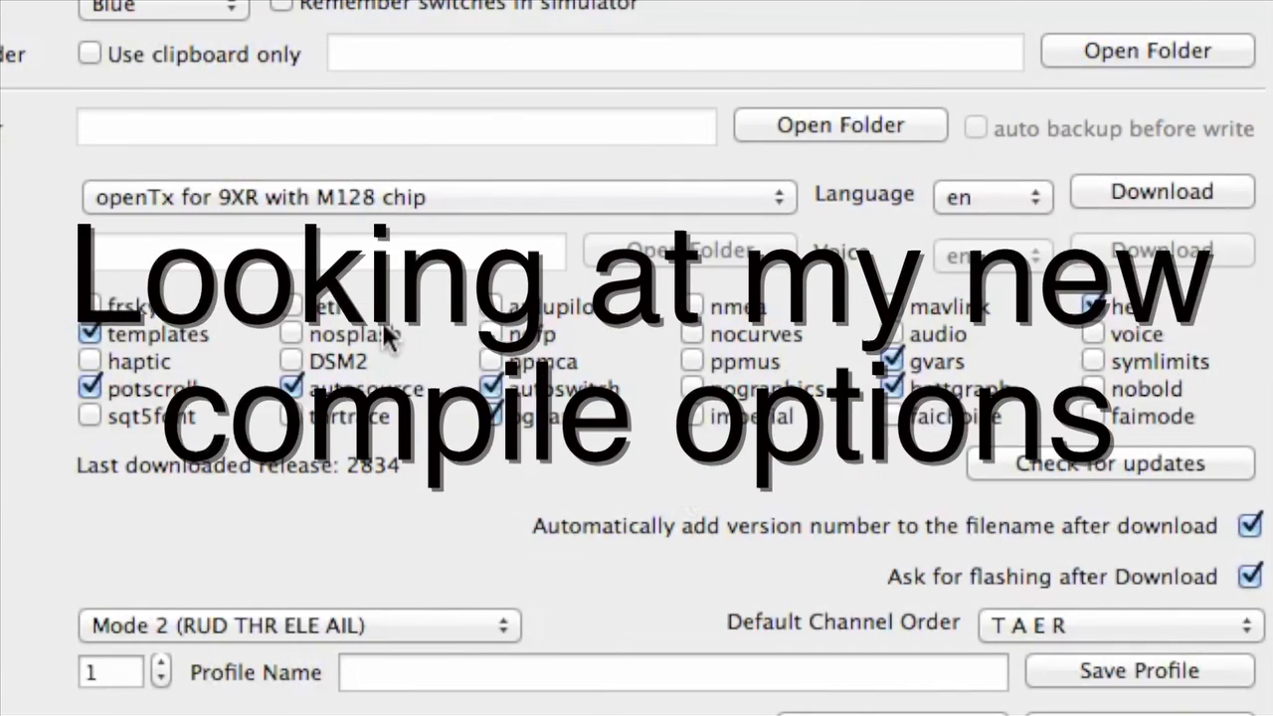
pyautogui.moveTo(331, 308)
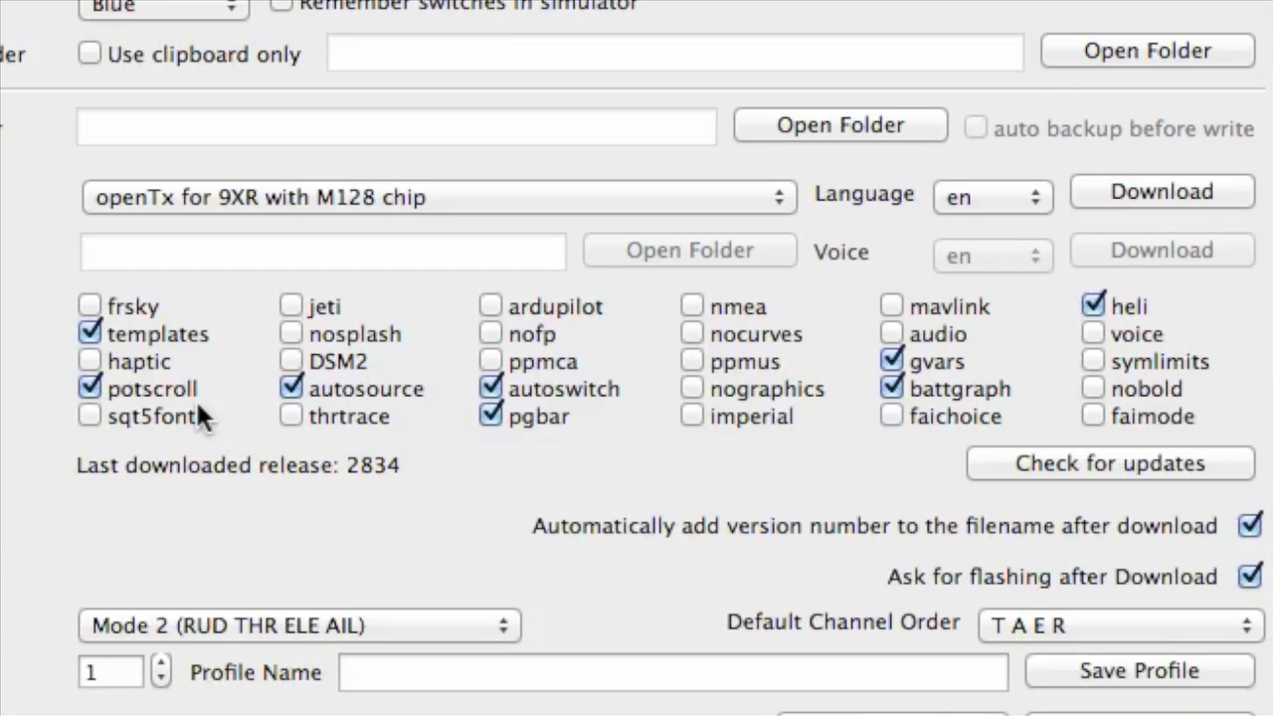
pyautogui.moveTo(380, 388)
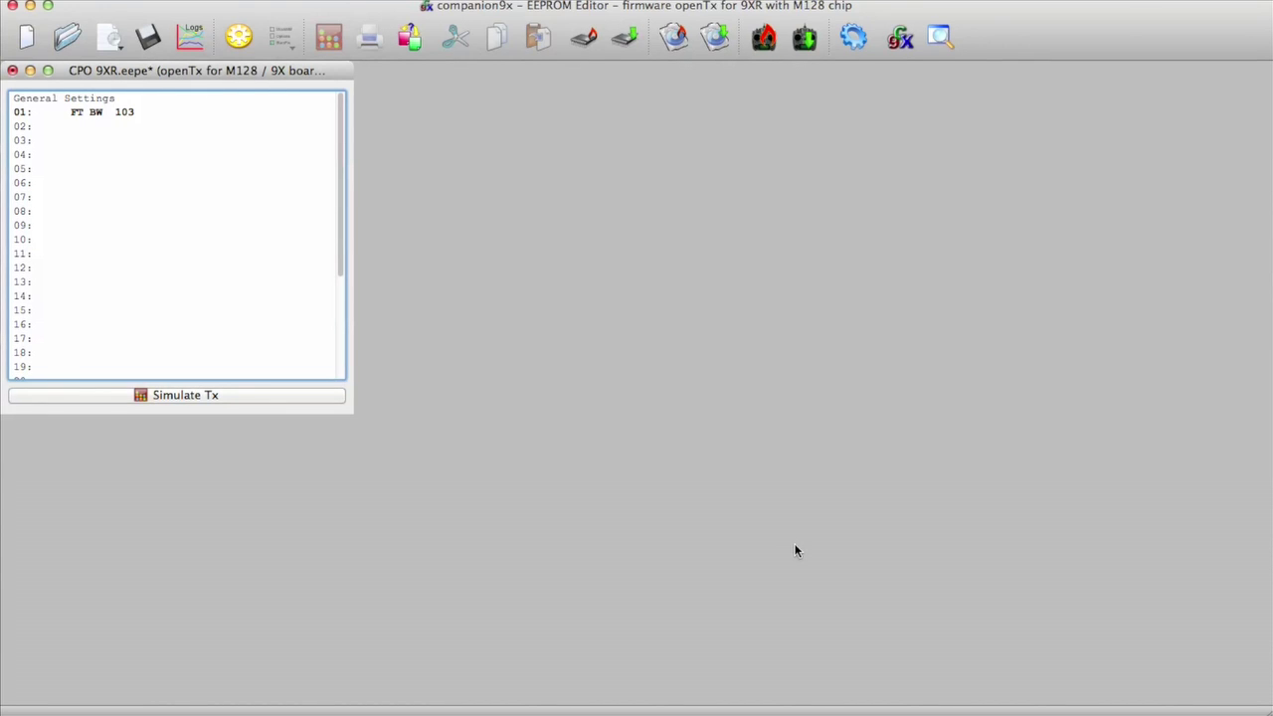
# - Reopen the FT BW model and review its custom switches, curves, limits, stick expo settings, flight modes and mixes
pyautogui.click(85, 113)
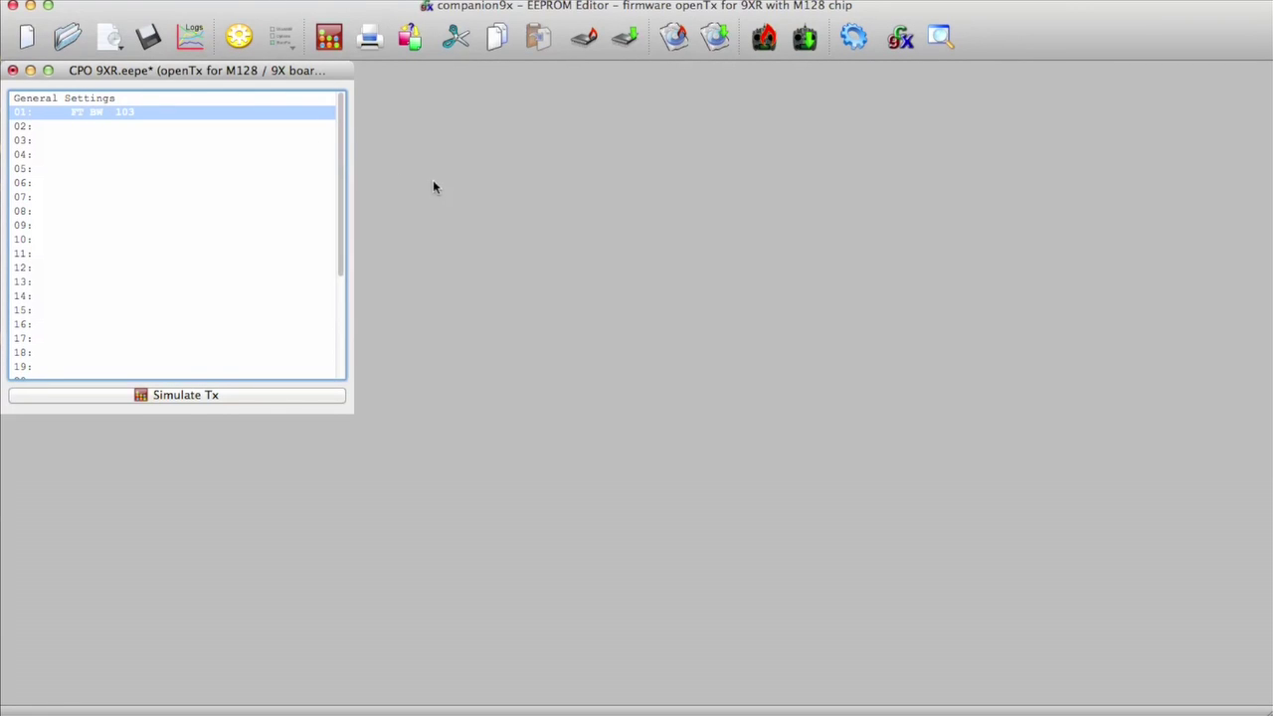
pyautogui.doubleClick(165, 117)
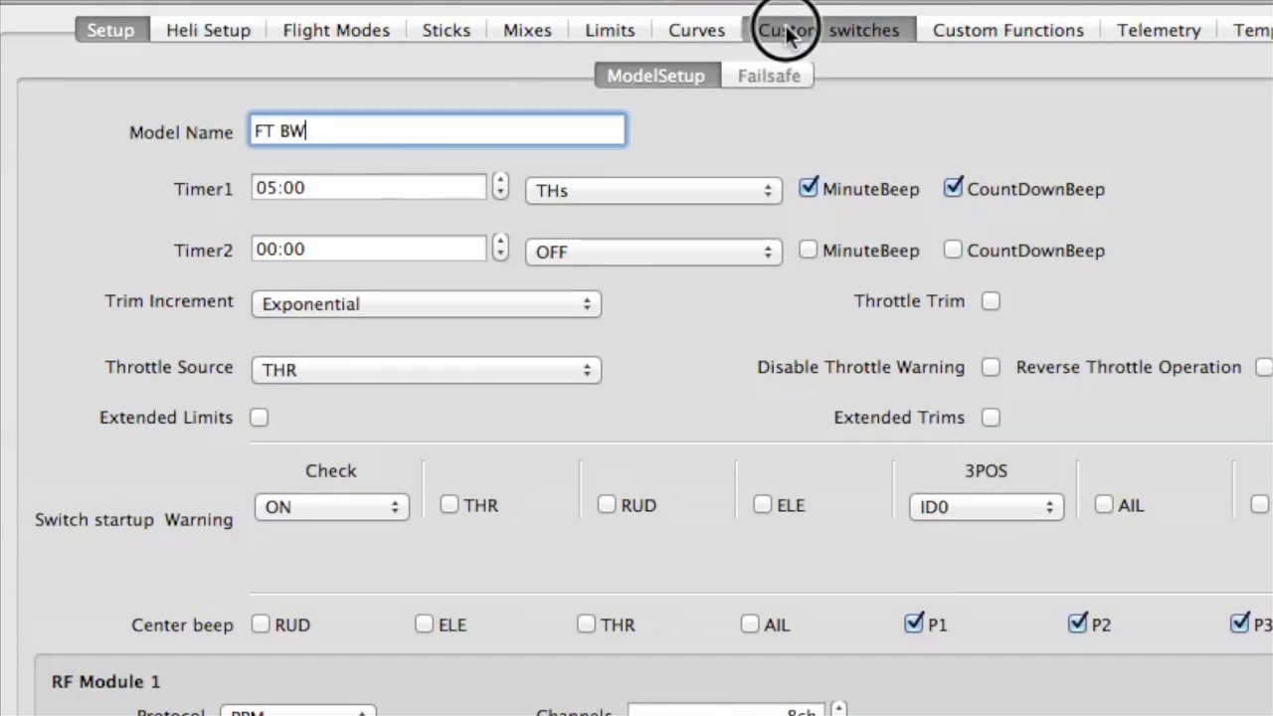
pyautogui.click(901, 101)
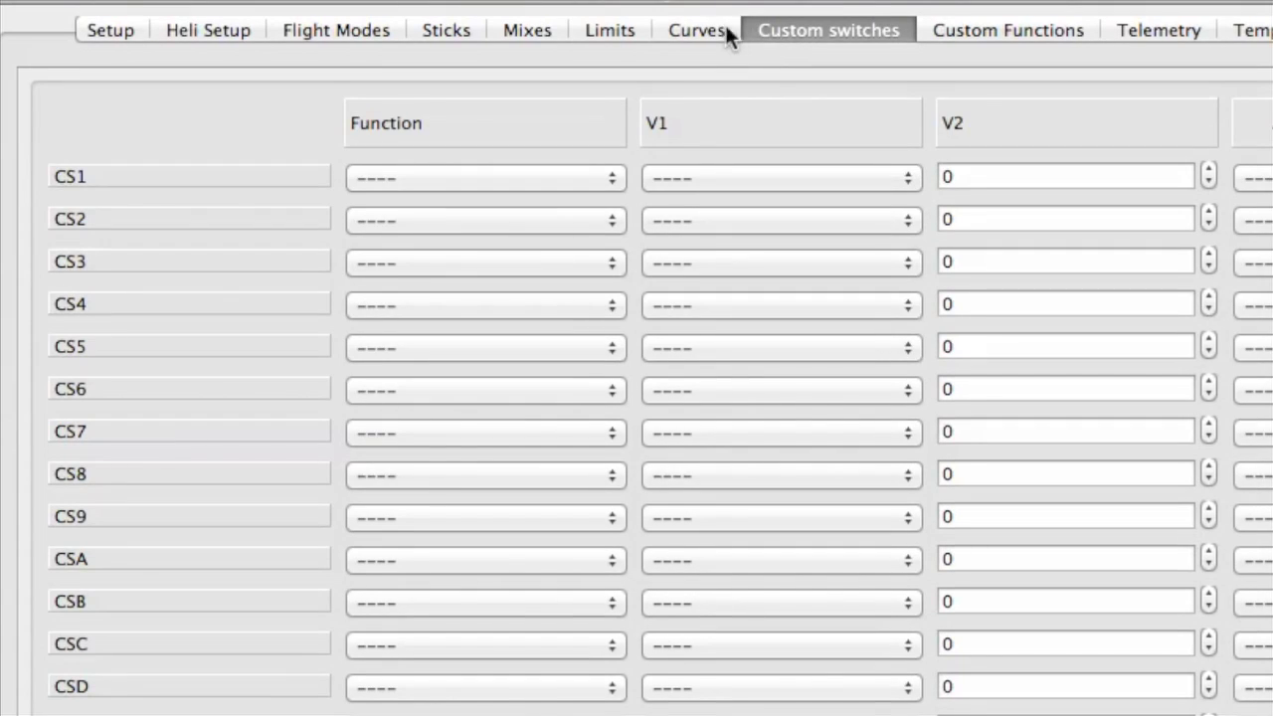
pyautogui.click(722, 33)
pyautogui.click(606, 31)
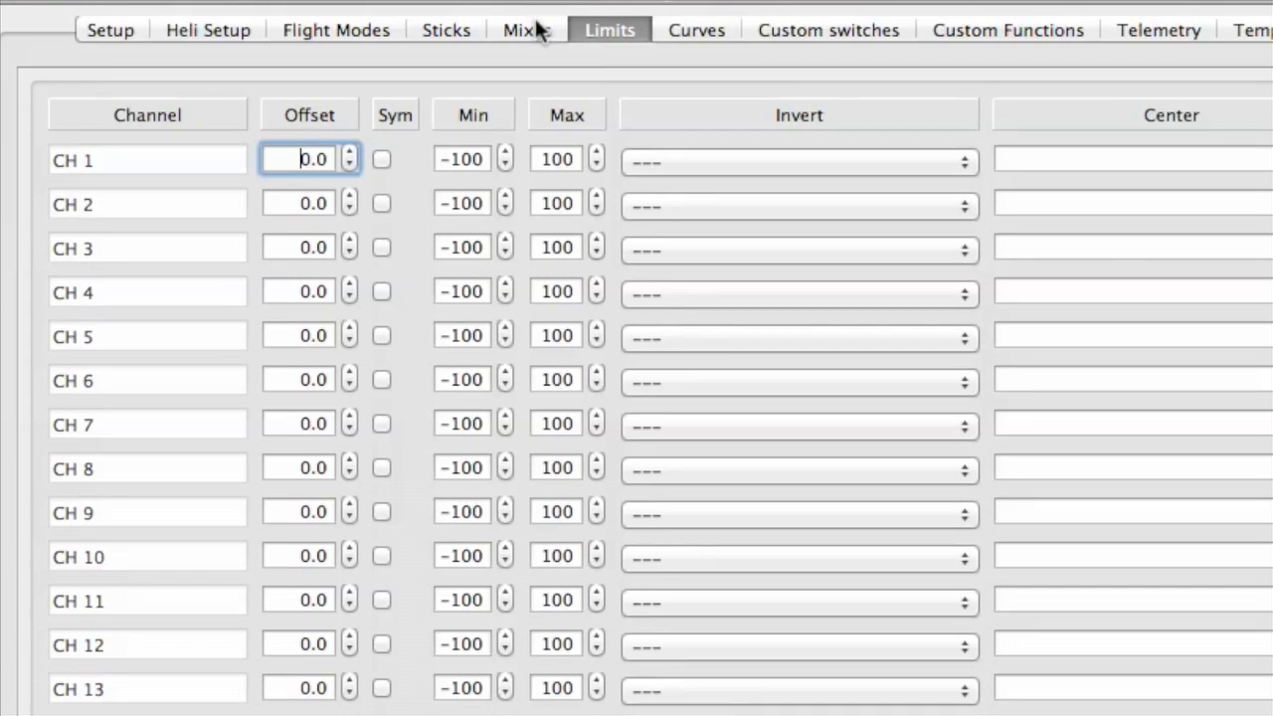
pyautogui.click(532, 29)
pyautogui.click(446, 30)
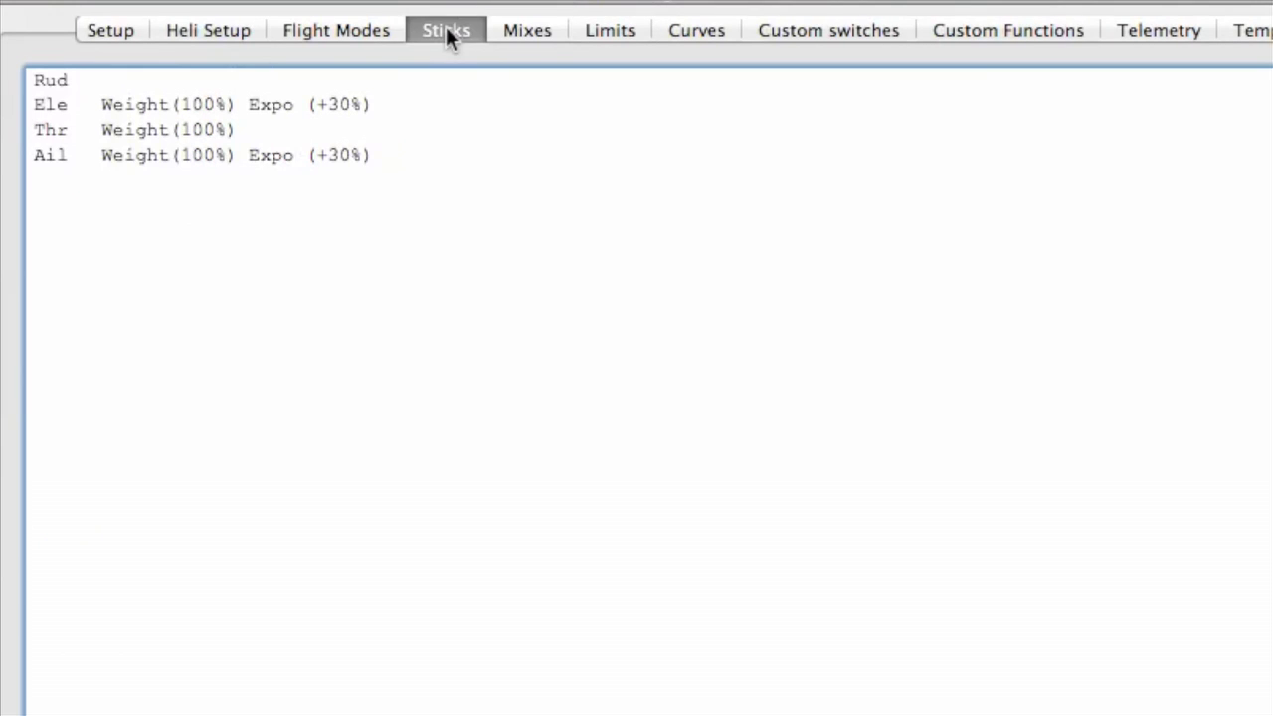
pyautogui.click(363, 28)
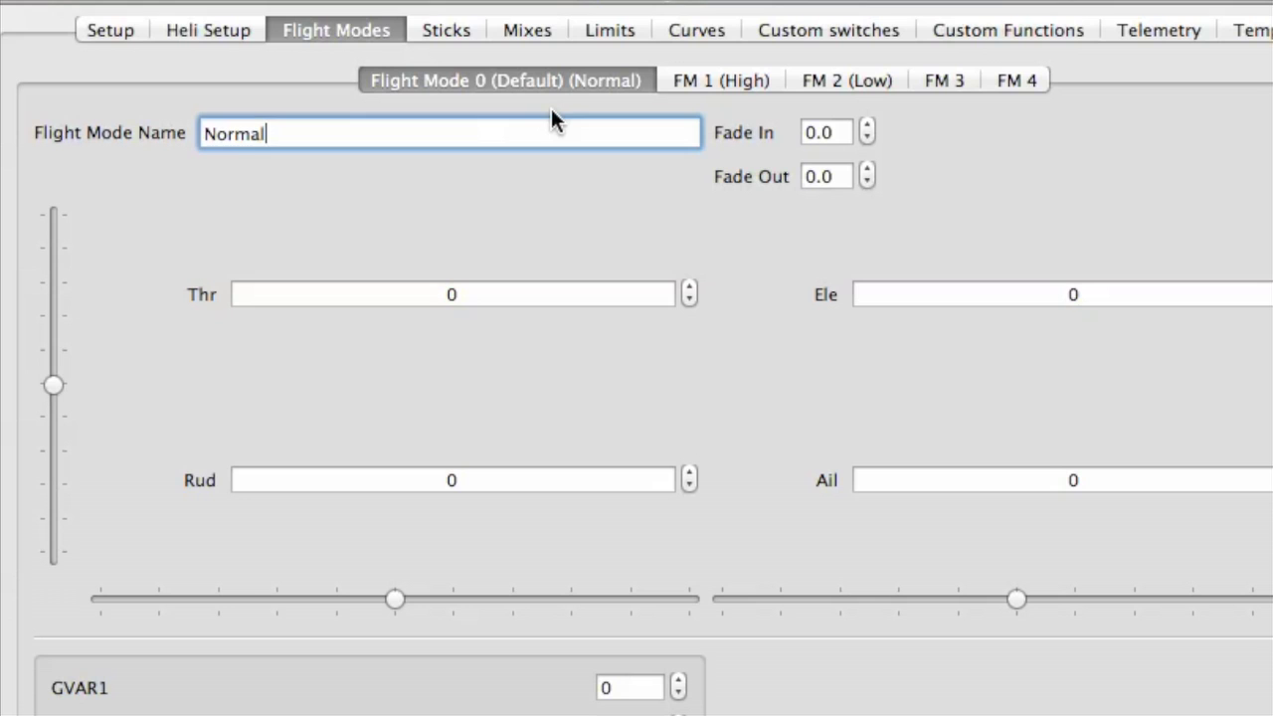
pyautogui.click(446, 26)
pyautogui.click(521, 31)
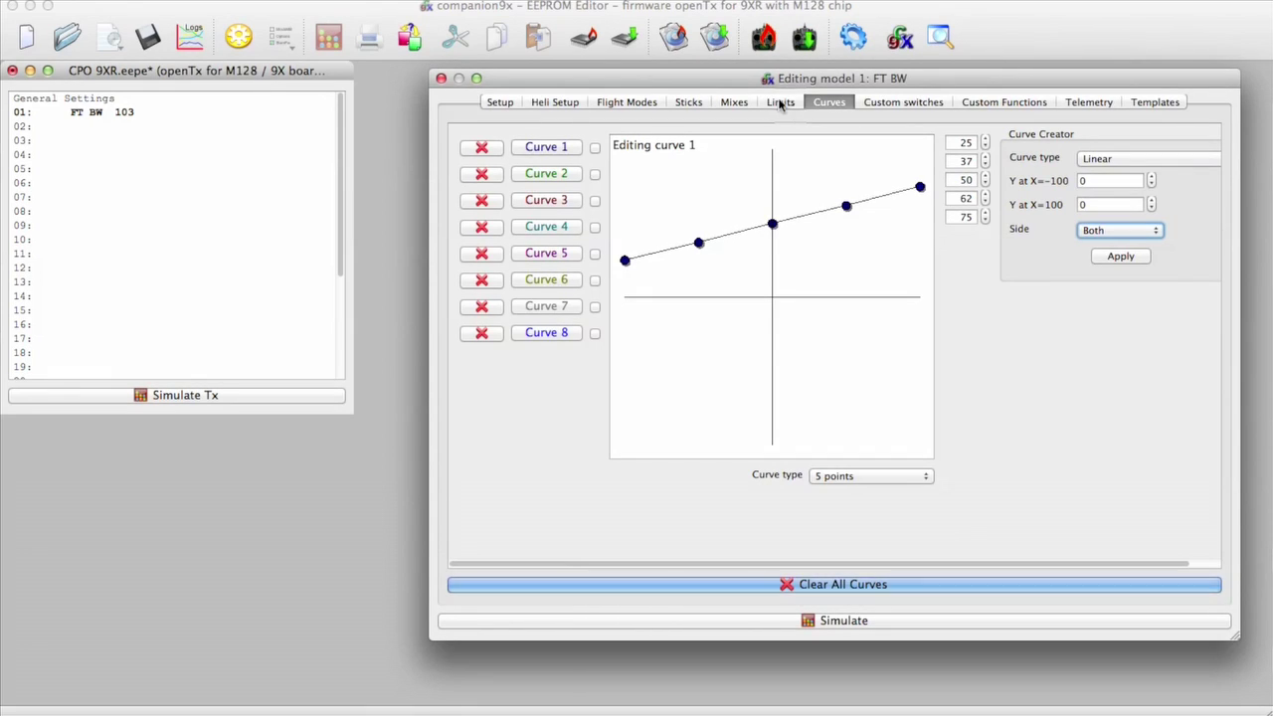
# - Examine the model's channel limits, custom functions, templates, flight modes, mixes, heli settings and general model setup
pyautogui.click(780, 103)
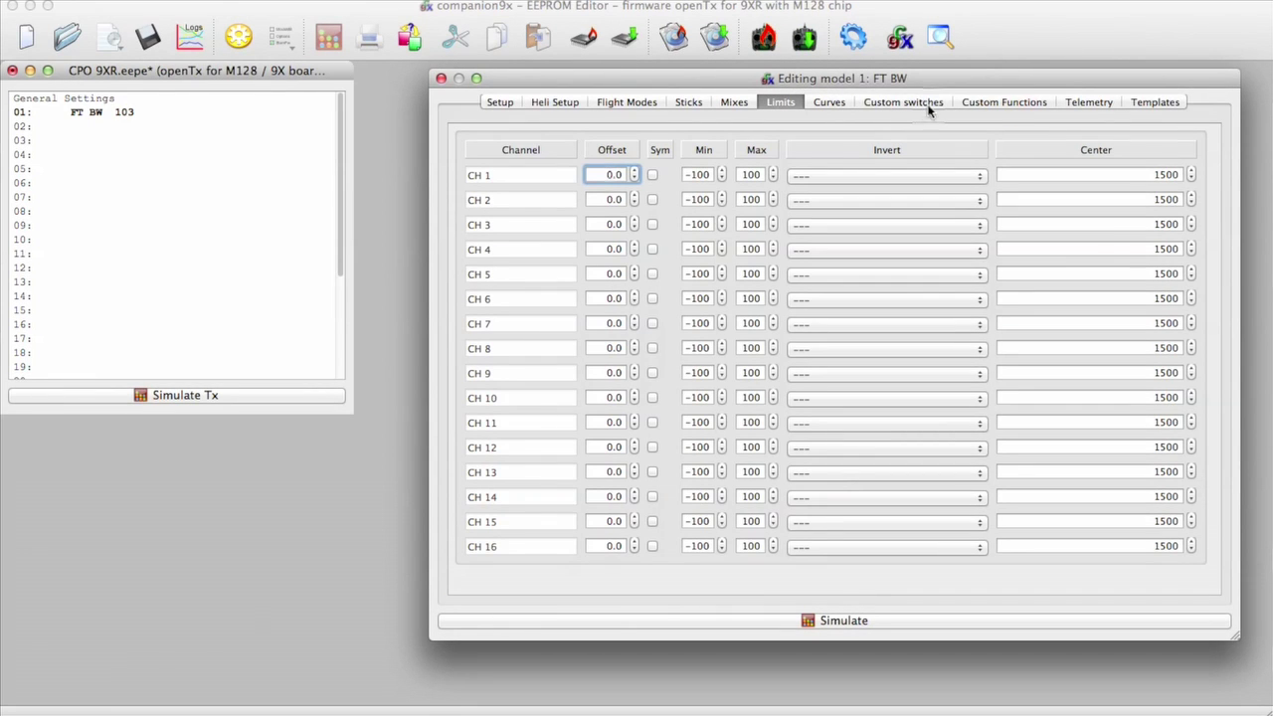
pyautogui.click(977, 104)
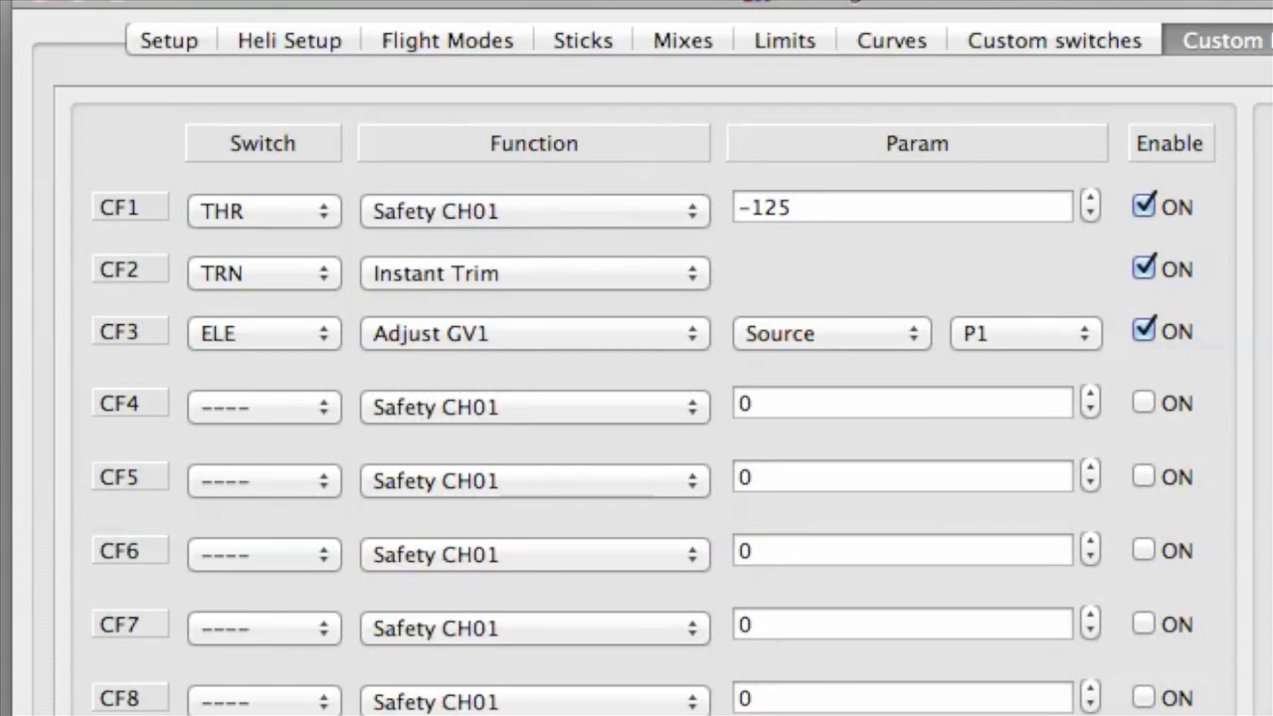
pyautogui.click(1270, 41)
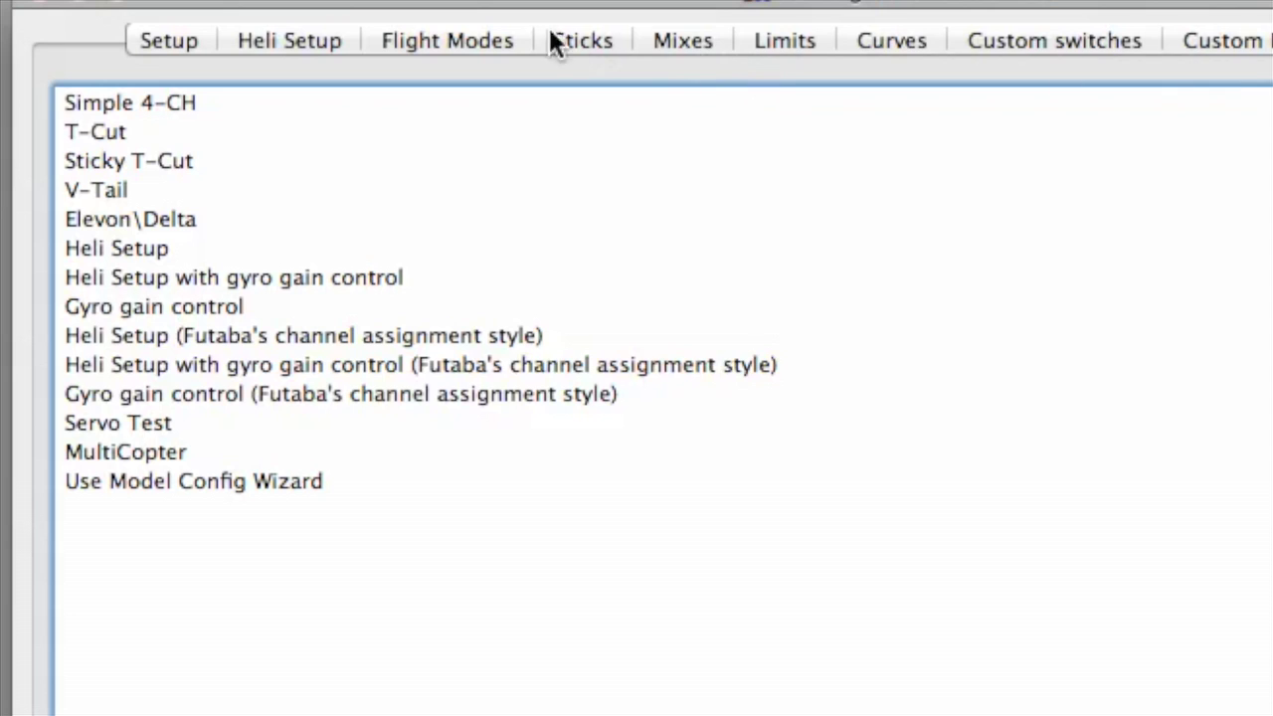
pyautogui.click(471, 44)
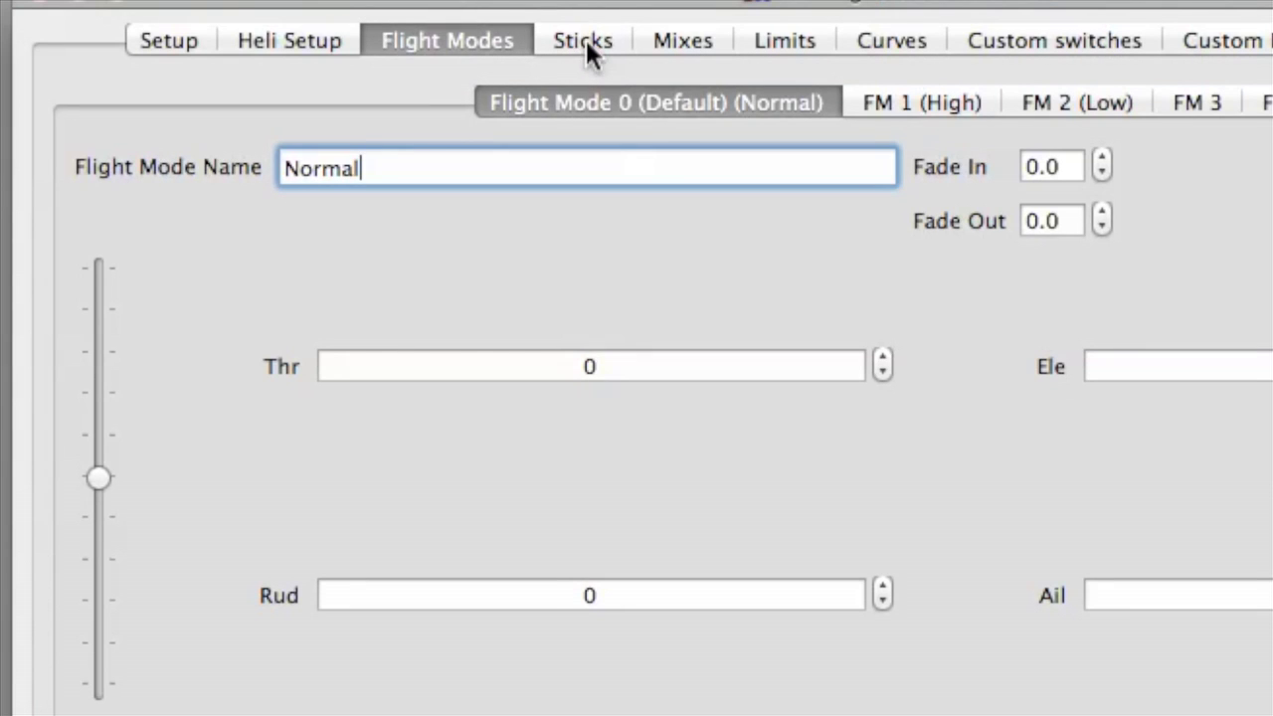
pyautogui.click(664, 50)
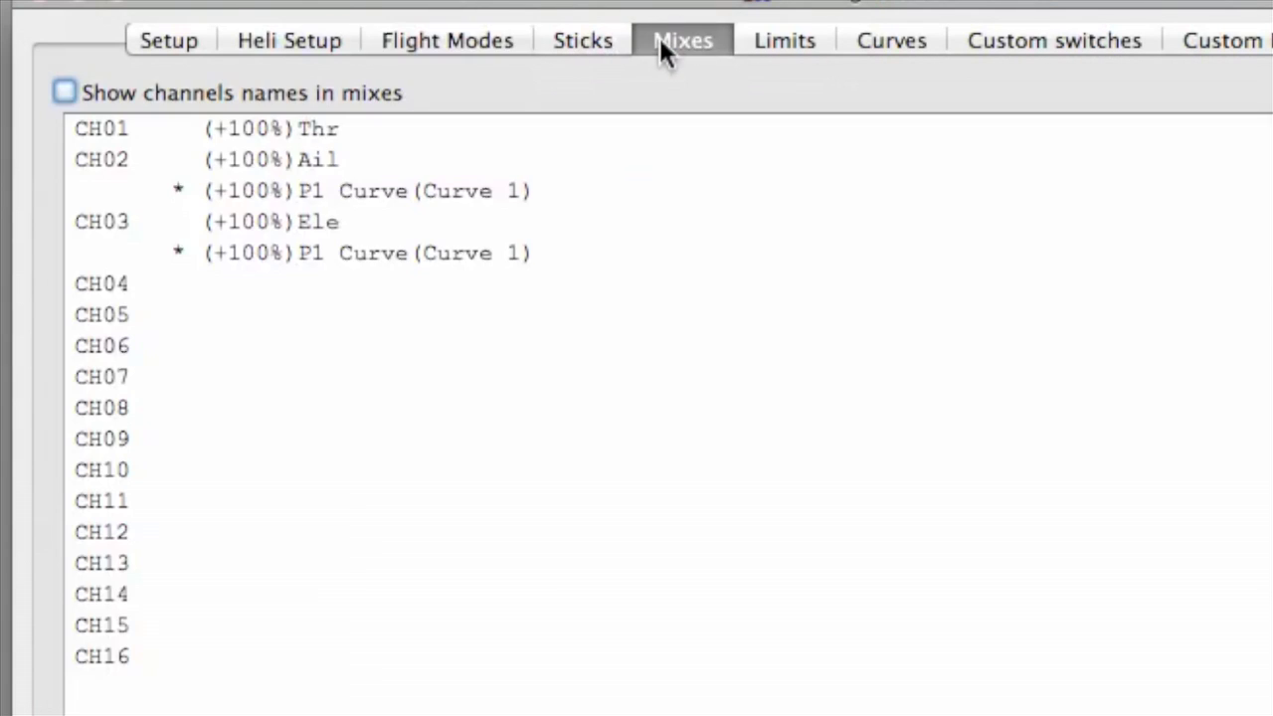
pyautogui.click(329, 135)
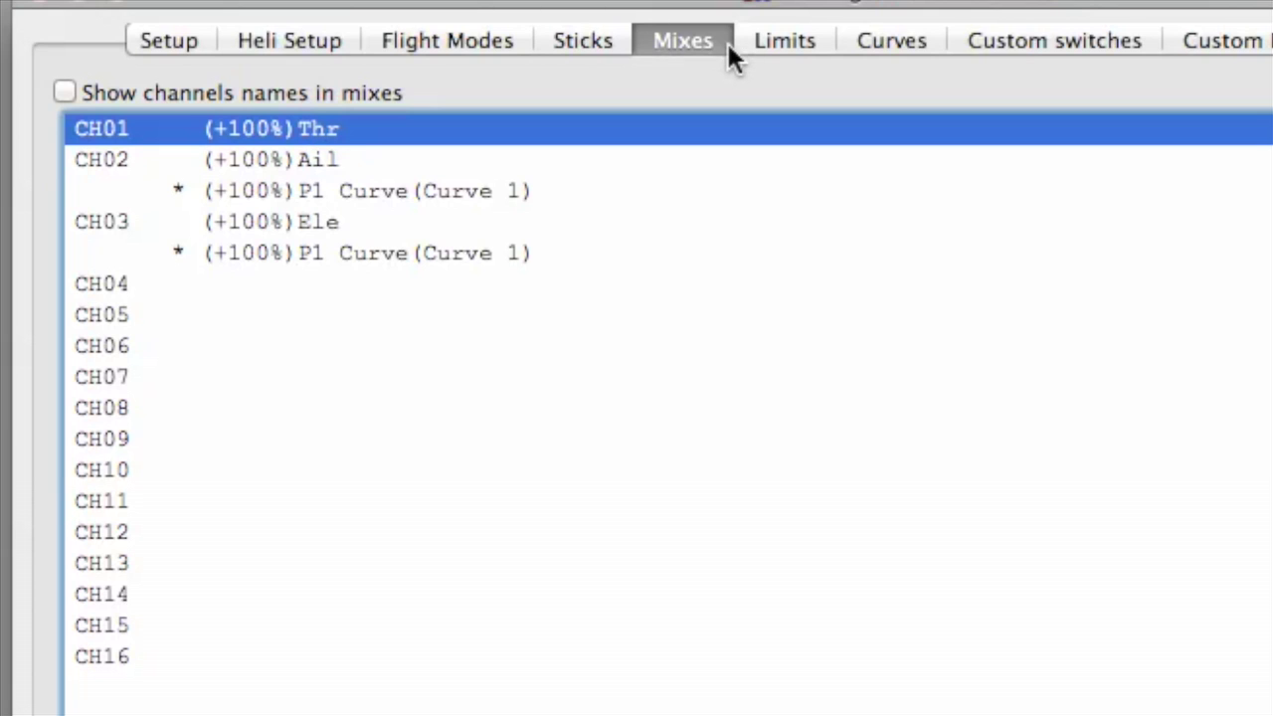
pyautogui.scroll(3, 911, 26)
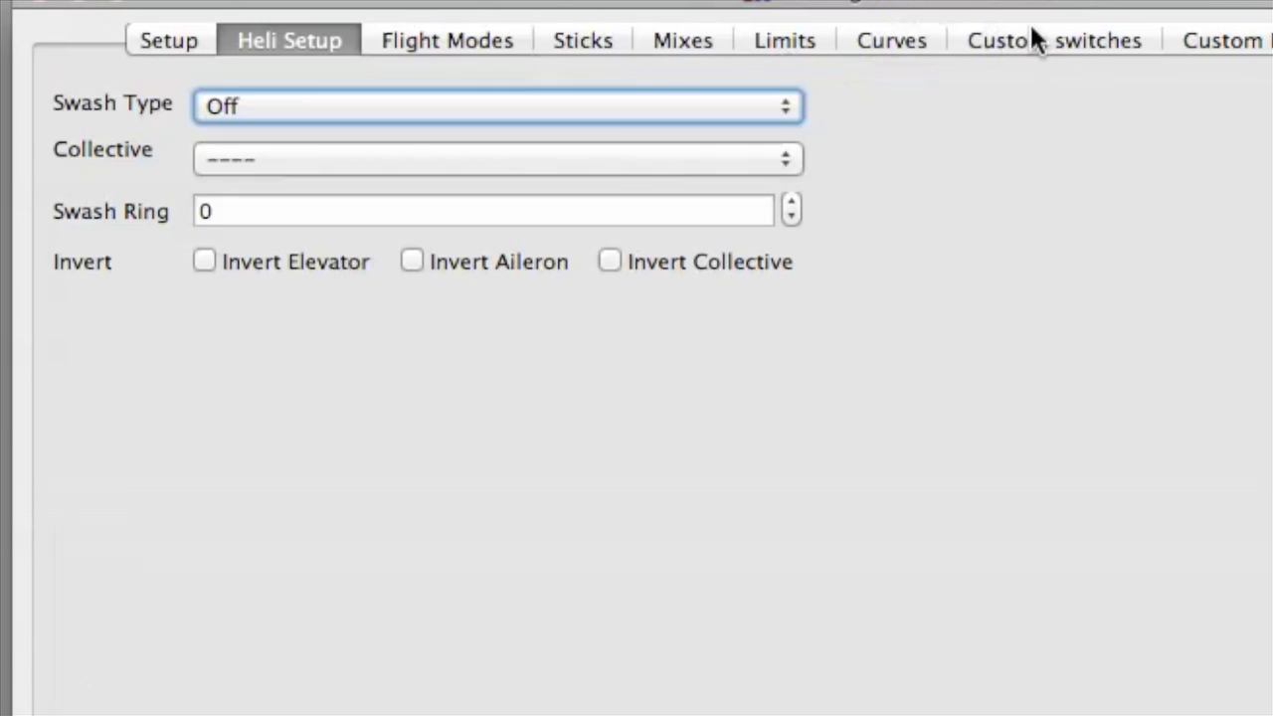
pyautogui.click(1241, 41)
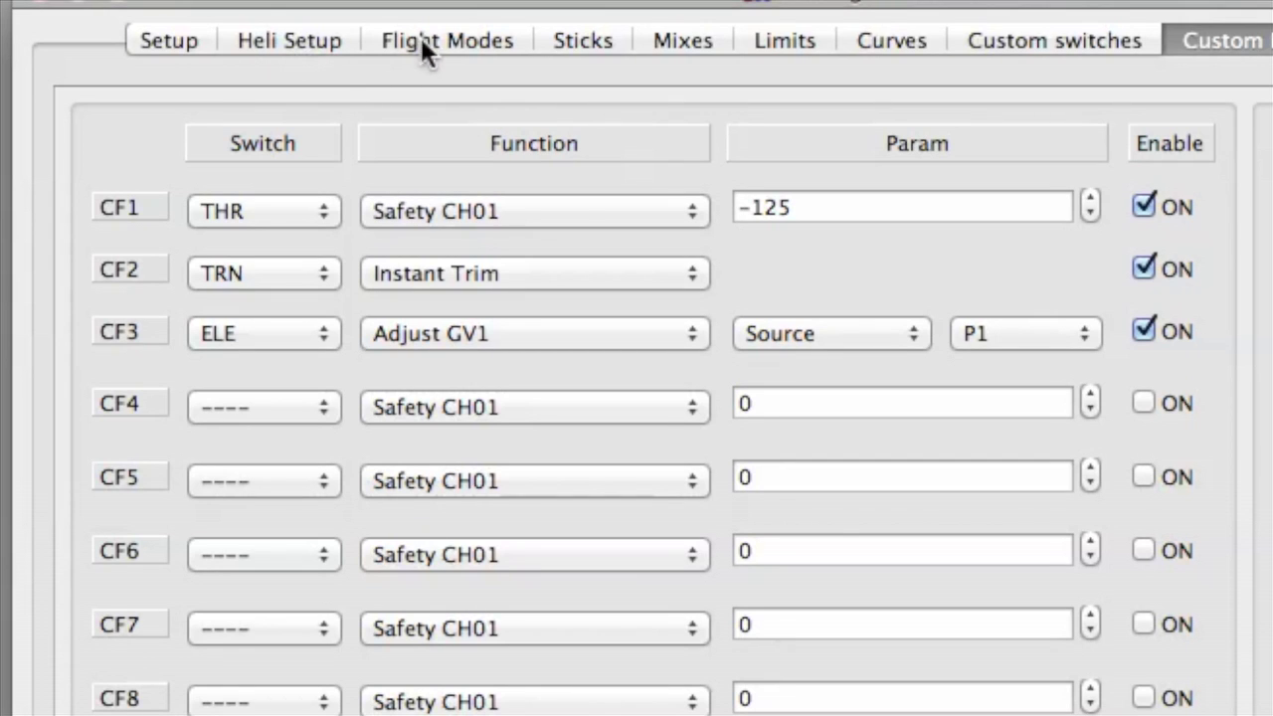
pyautogui.click(187, 44)
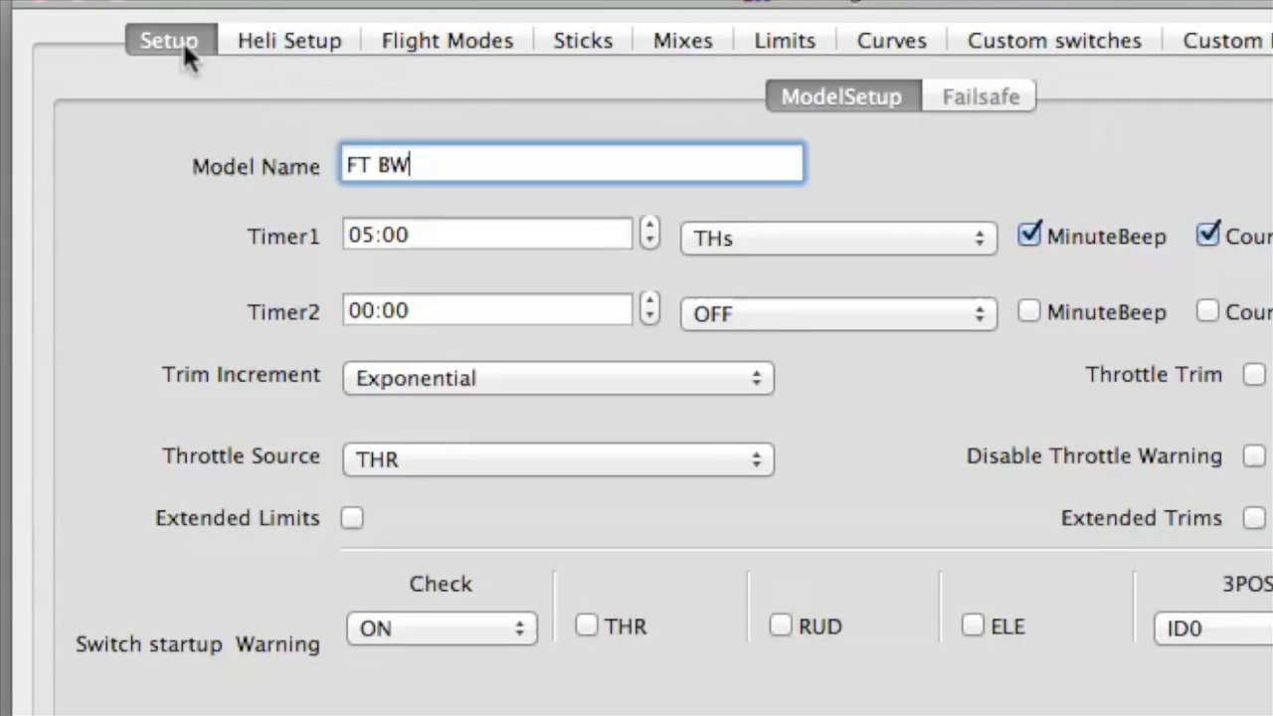
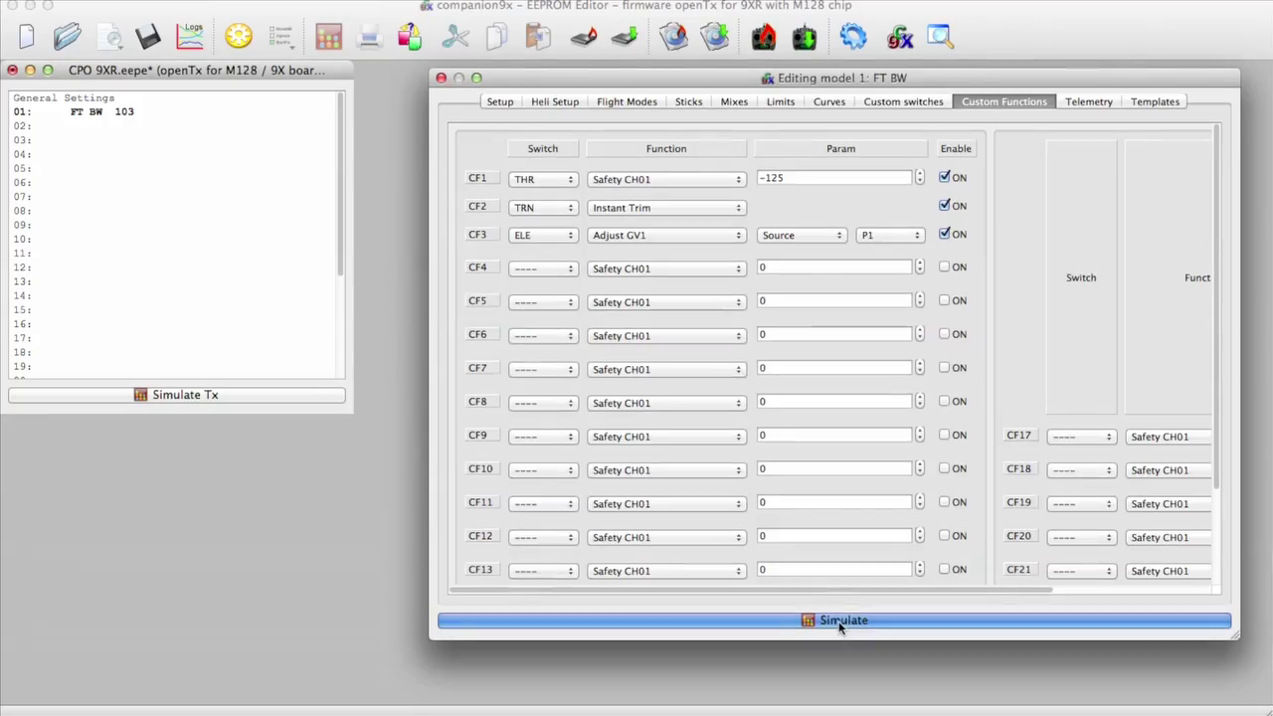
# - Simulate the FT BW model with X held on both sticks and Y held on the right stick
pyautogui.click(839, 624)
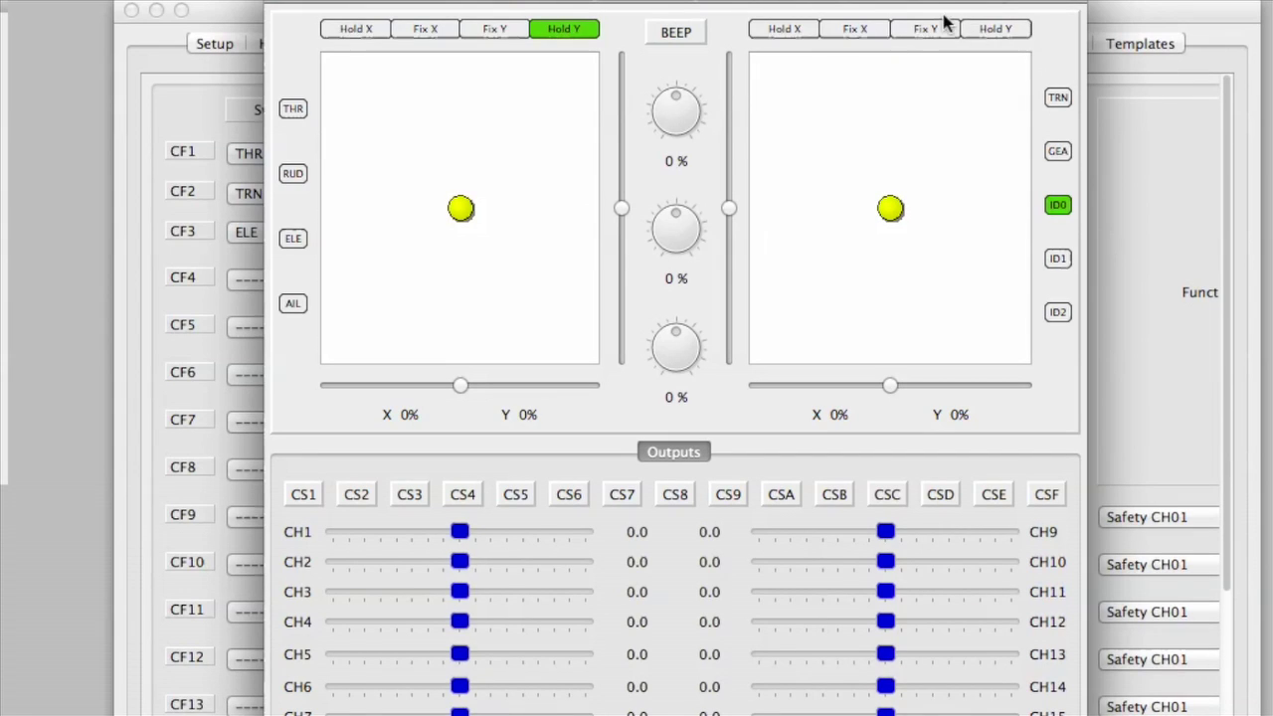
pyautogui.click(979, 28)
pyautogui.click(777, 30)
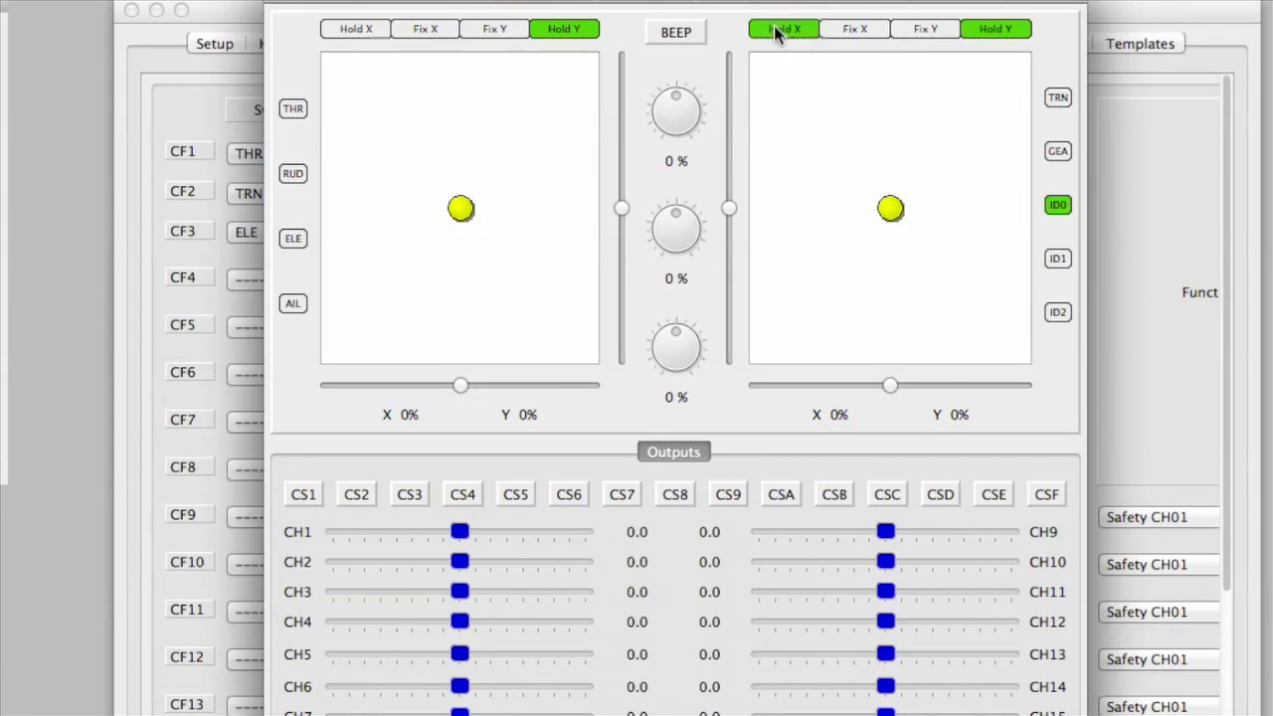
pyautogui.click(356, 29)
# - Deflect the left stick to about X -23%, Y 3% and the right to X 17%, Y 39%, and trigger instant trim with the TRN switch
pyautogui.click(462, 207)
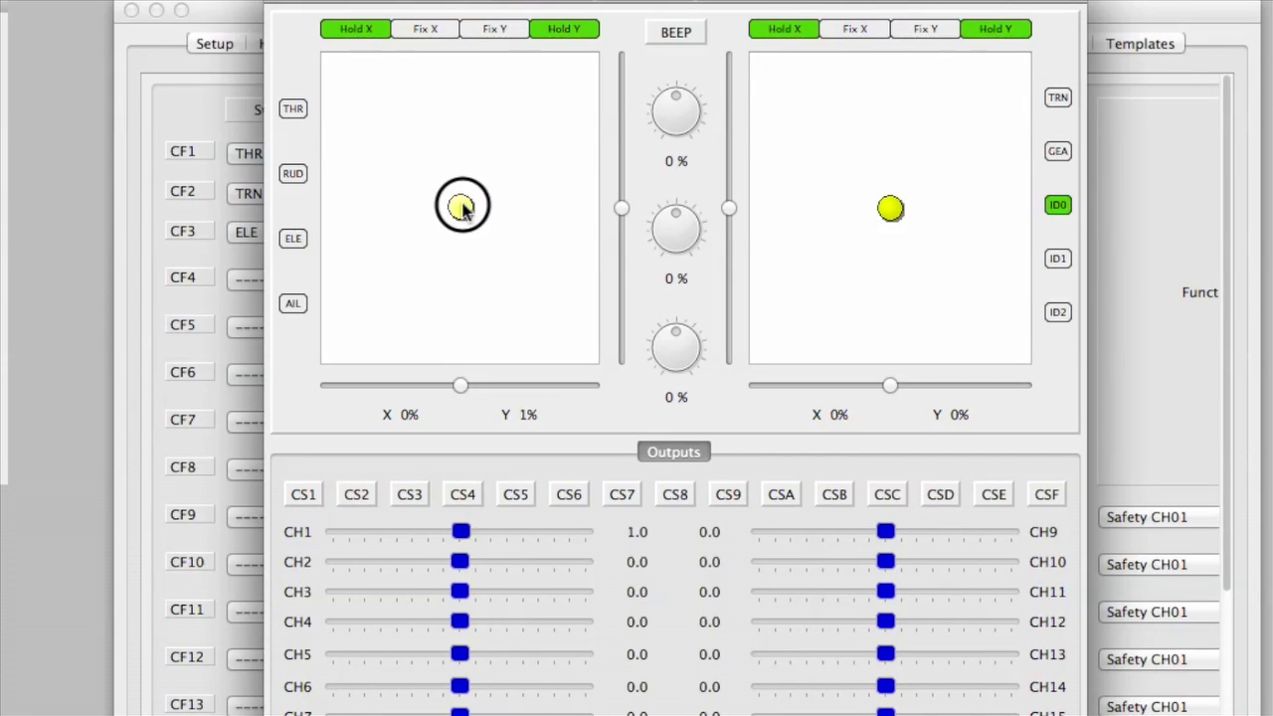
pyautogui.moveTo(463, 207); pyautogui.dragTo(433, 205)
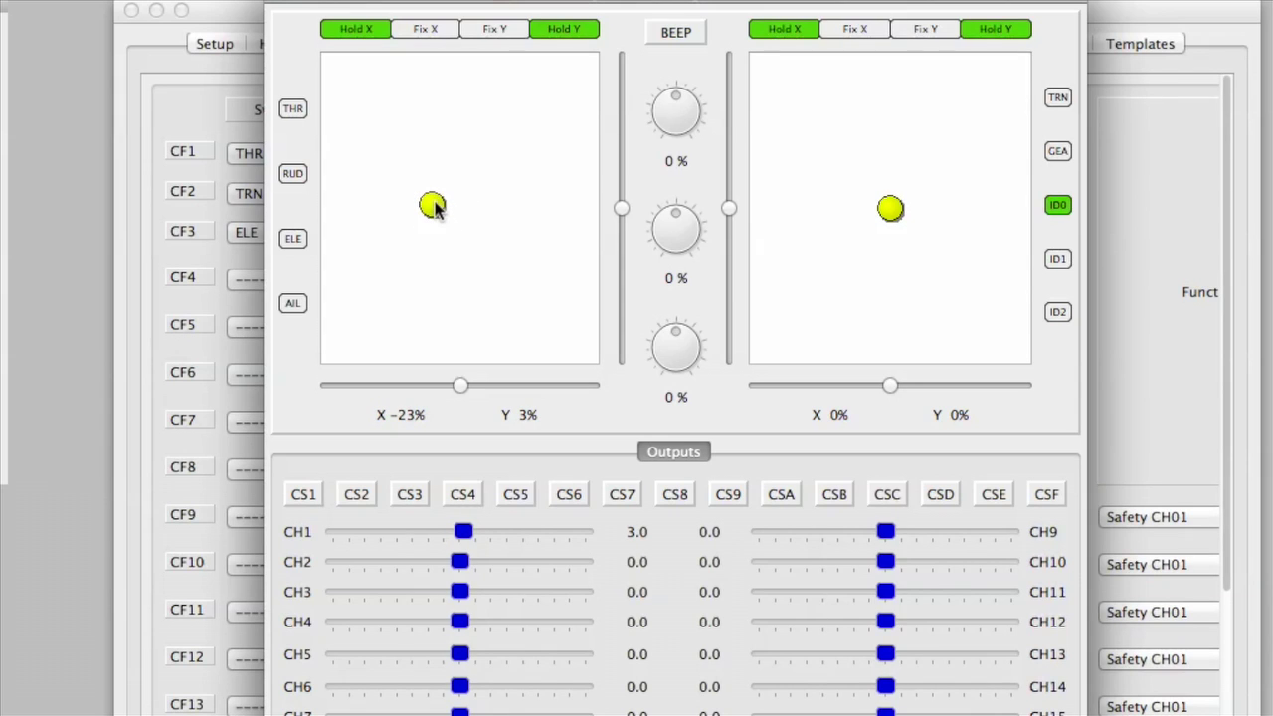
pyautogui.moveTo(889, 205); pyautogui.dragTo(909, 162)
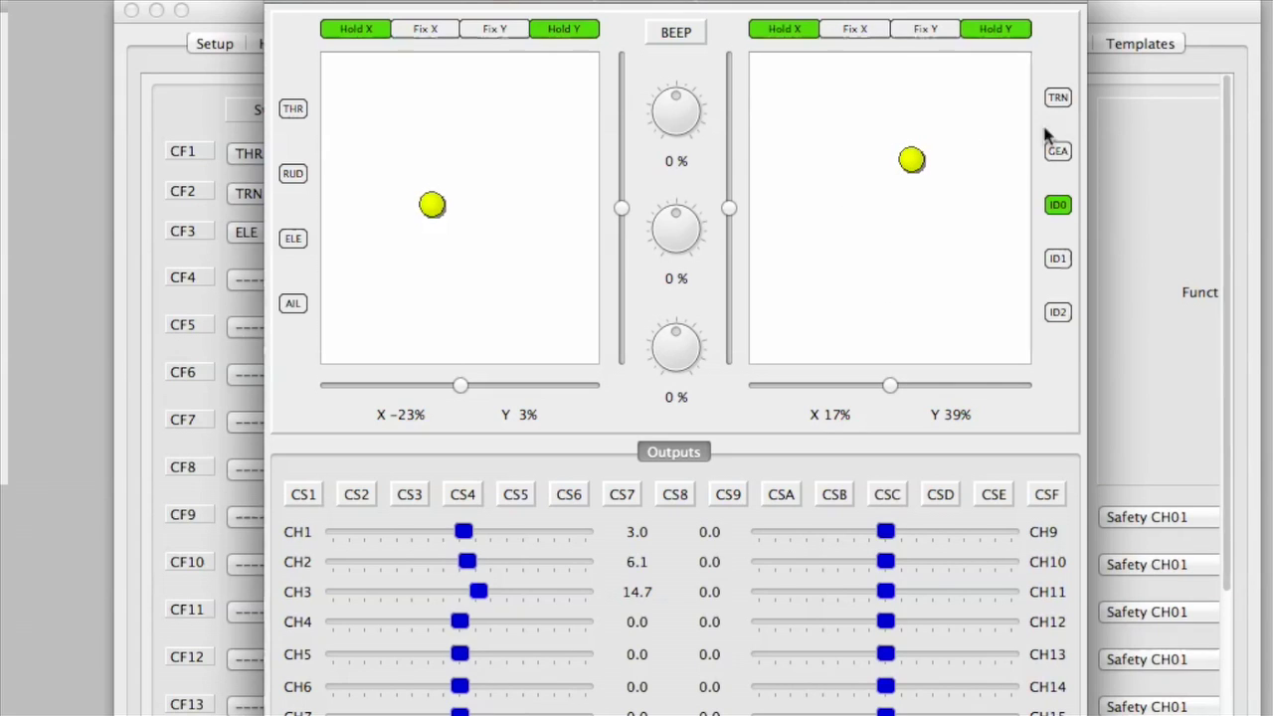
pyautogui.click(1057, 100)
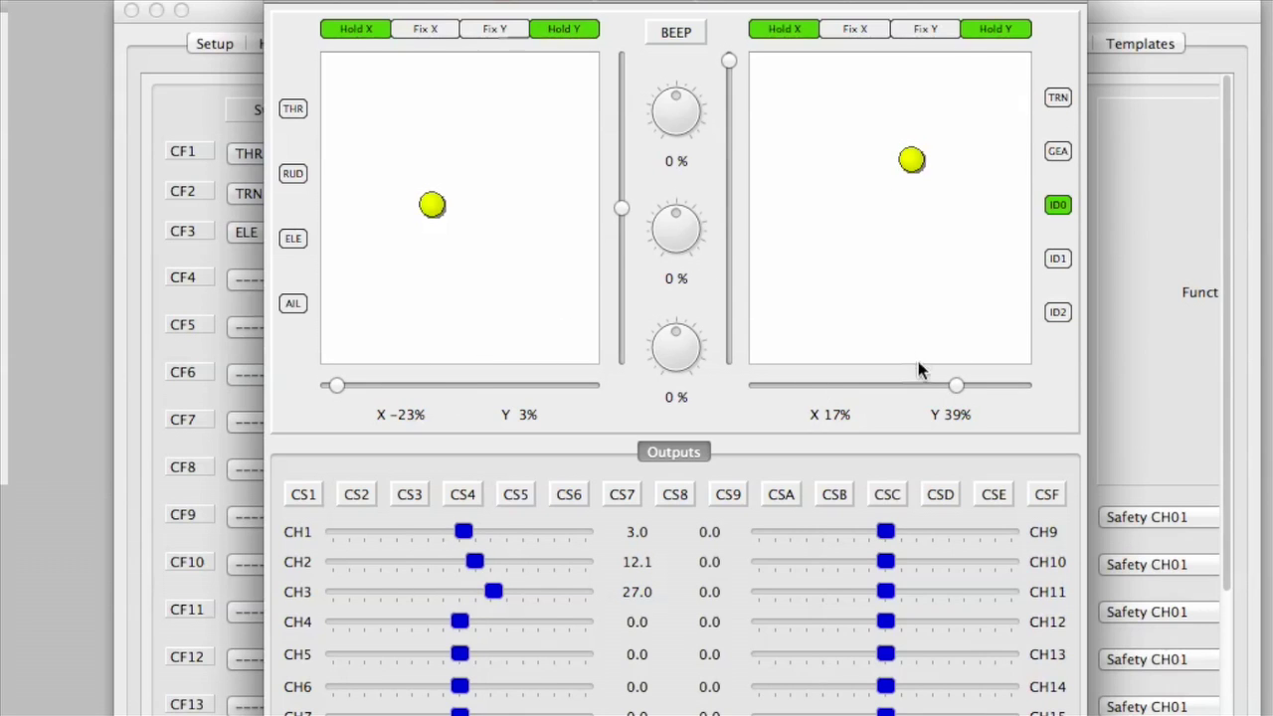
# - Release the X and Y holds on both simulated sticks and close the simulator
pyautogui.click(991, 30)
pyautogui.click(768, 30)
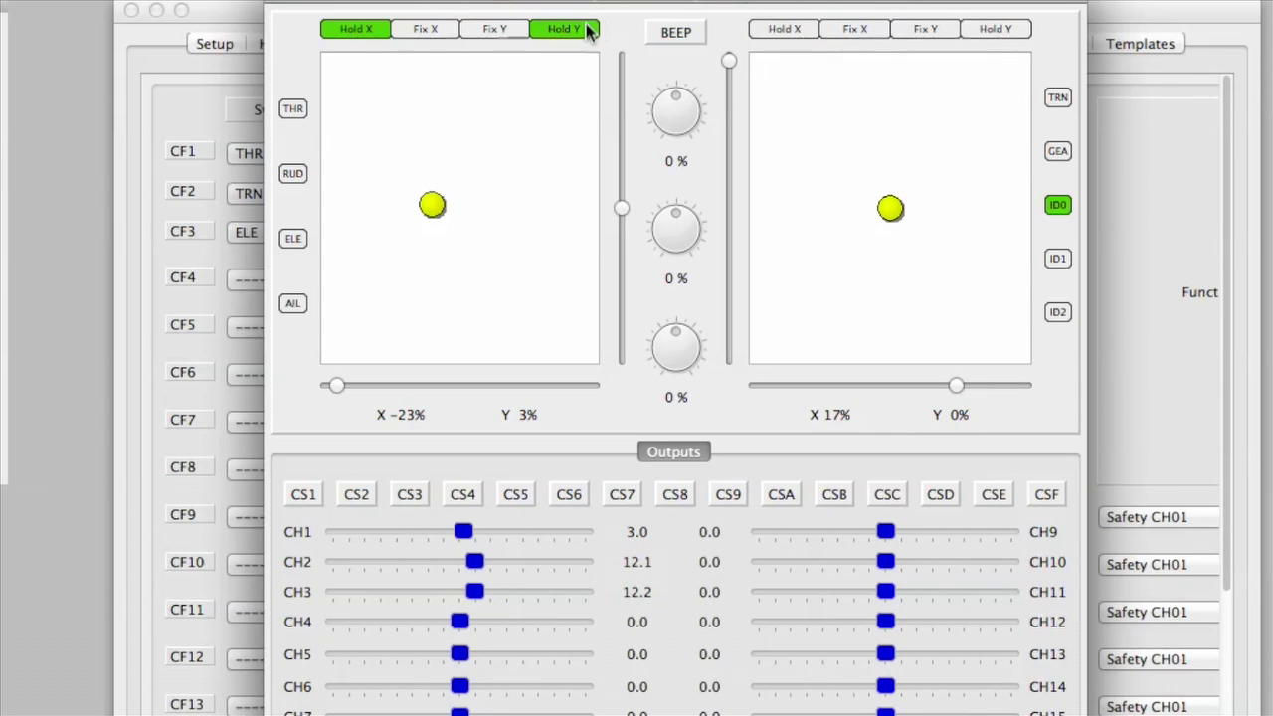
pyautogui.click(583, 31)
pyautogui.click(347, 29)
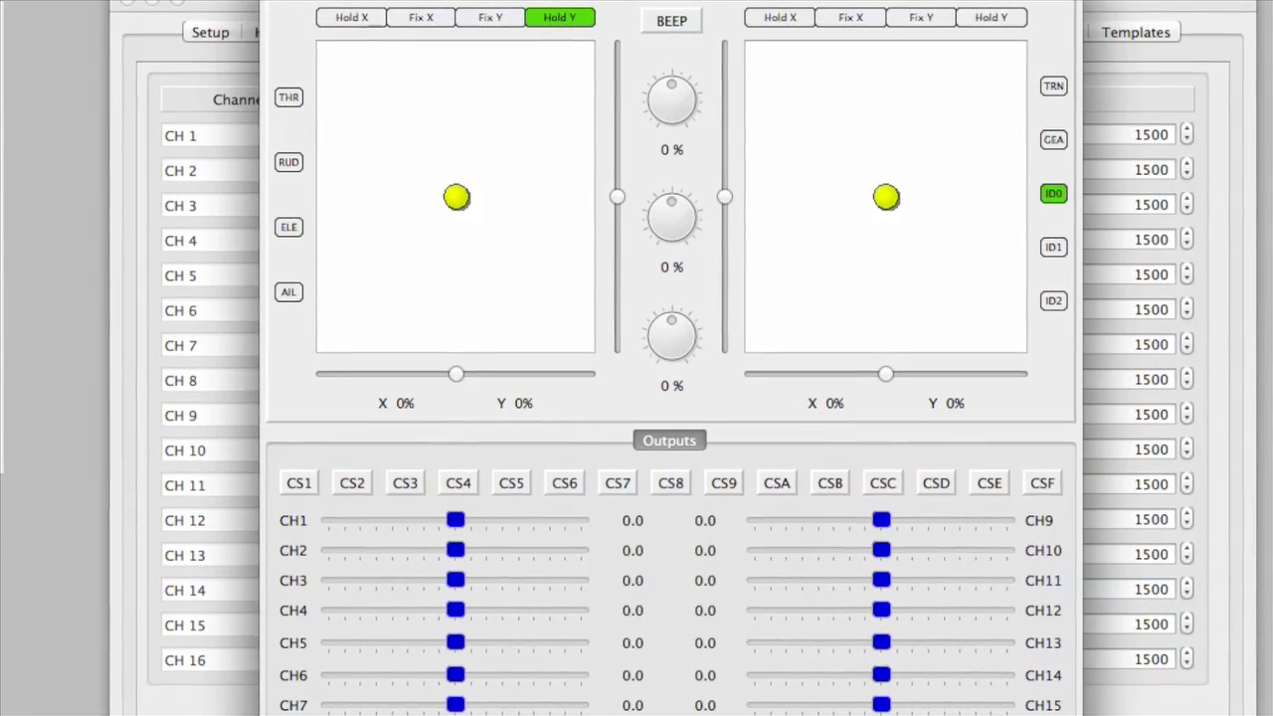
pyautogui.press('Escape')
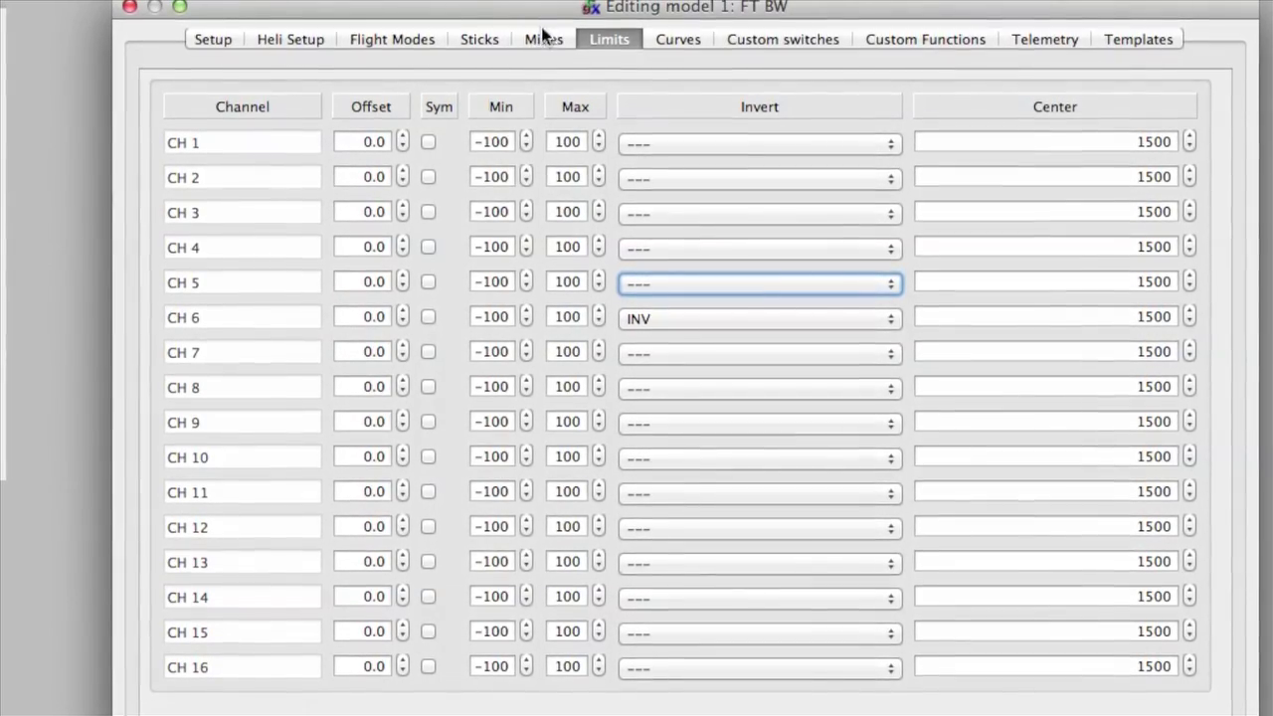
# - Review the model's stick settings and examine the elevator's weight, flight modes and expo
pyautogui.click(480, 40)
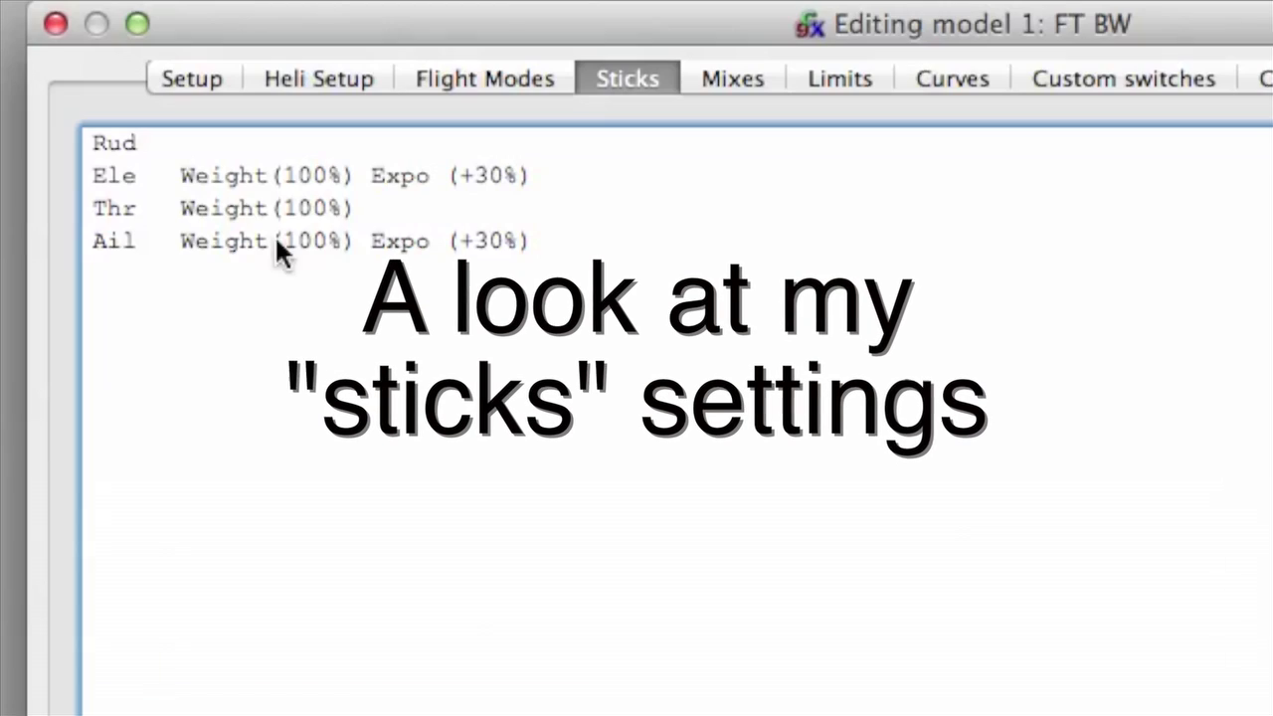
pyautogui.click(477, 171)
pyautogui.doubleClick(477, 175)
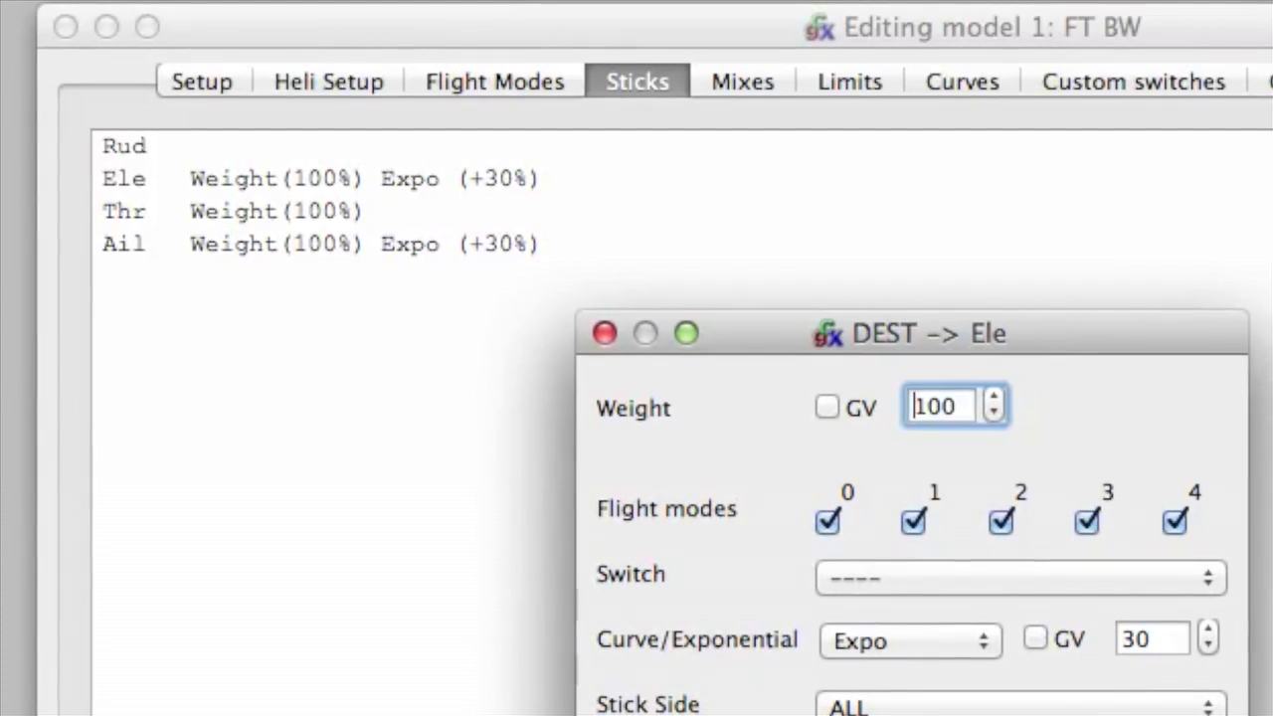
pyautogui.press('Return')
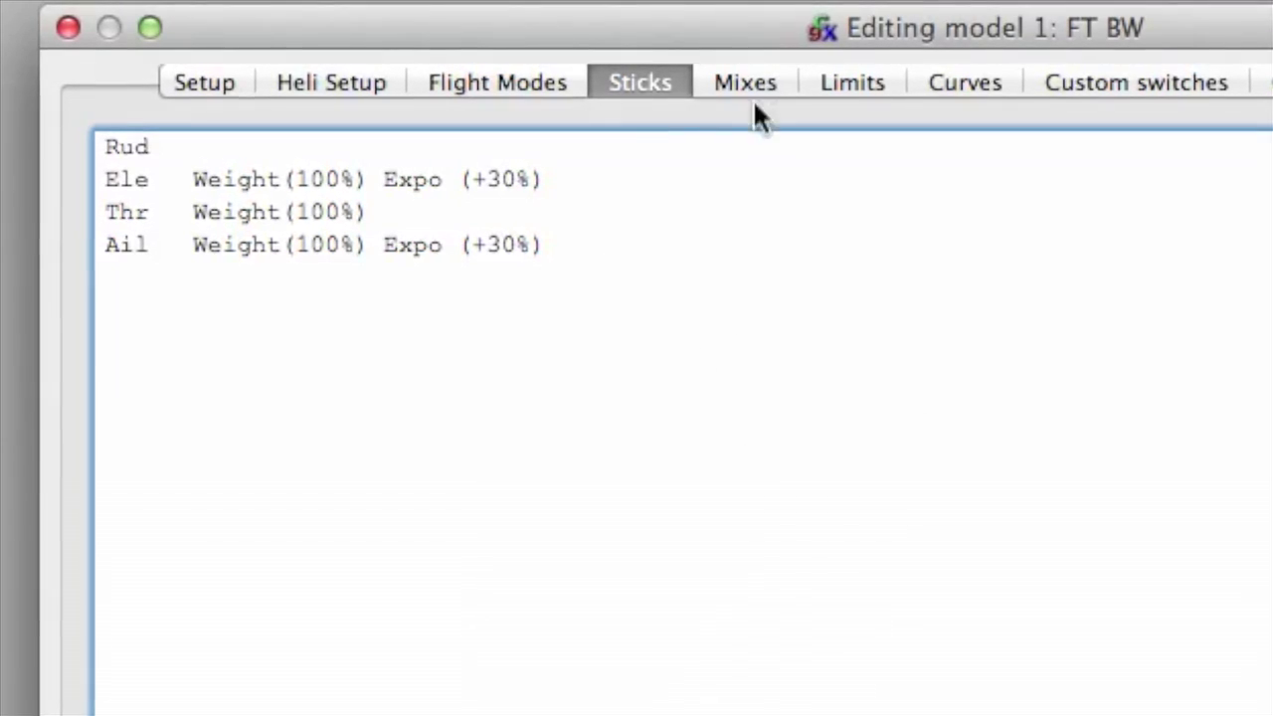
# - Review the channel mixes and examine the settings of the aileron mix on CH02
pyautogui.click(737, 74)
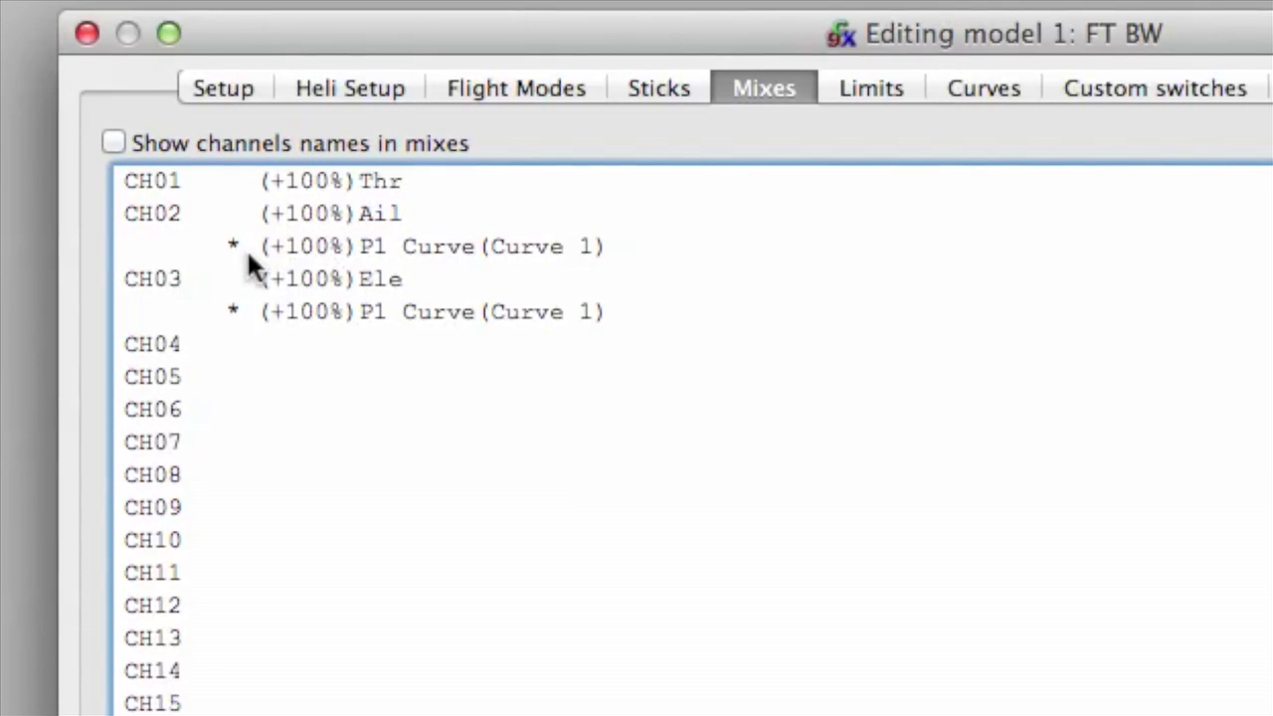
pyautogui.doubleClick(353, 212)
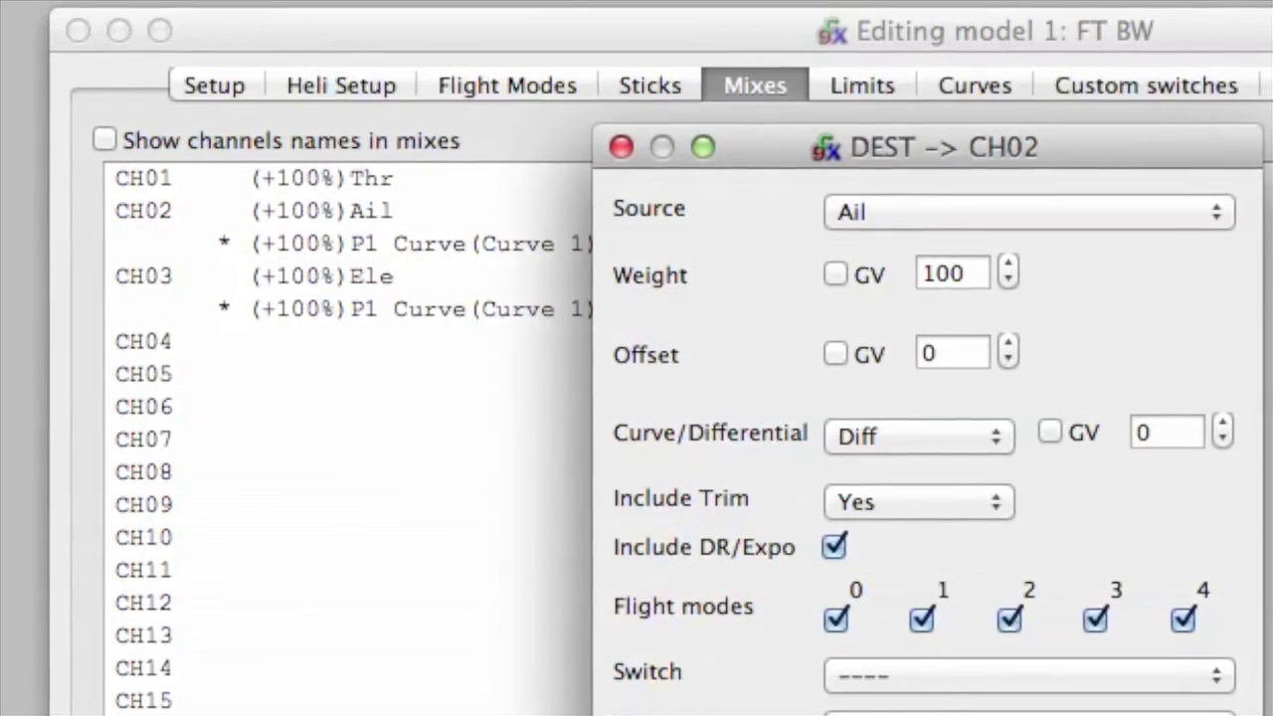
pyautogui.press('Return')
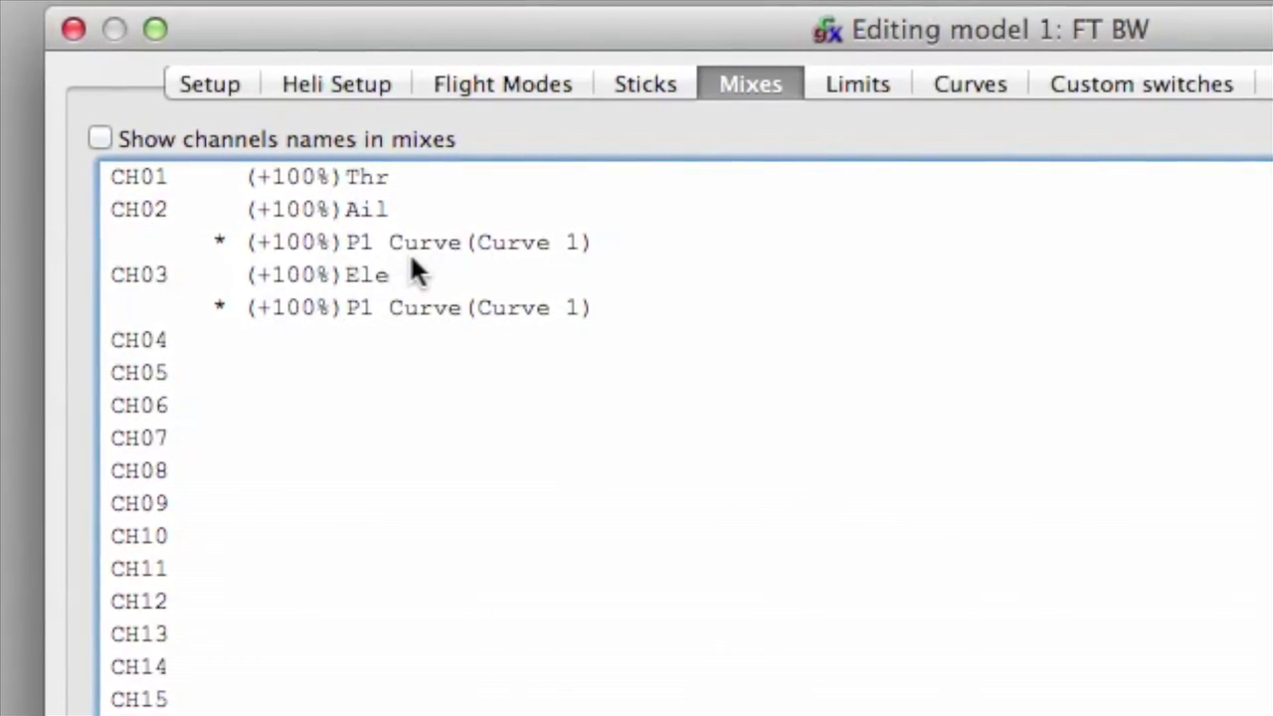
# - Examine the P1 curve mix on CH02, including its source, weight, curve, multiplex mode and slow settings
pyautogui.click(406, 241)
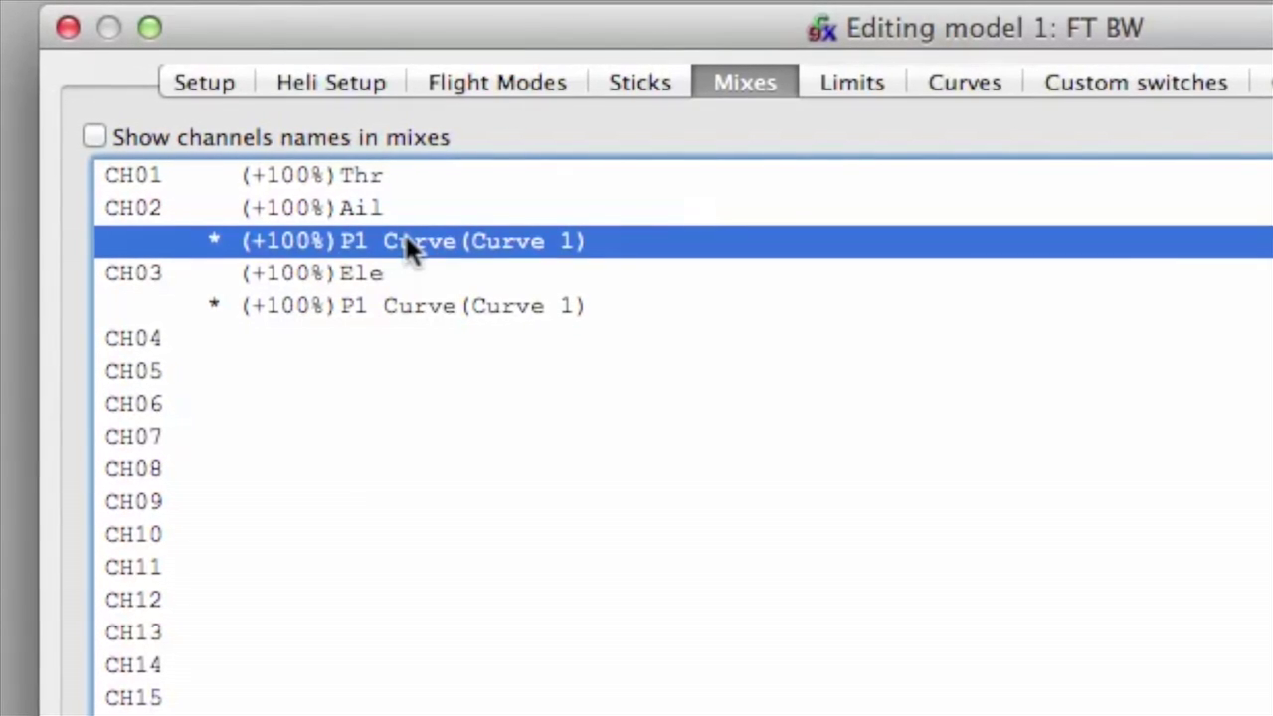
pyautogui.doubleClick(405, 241)
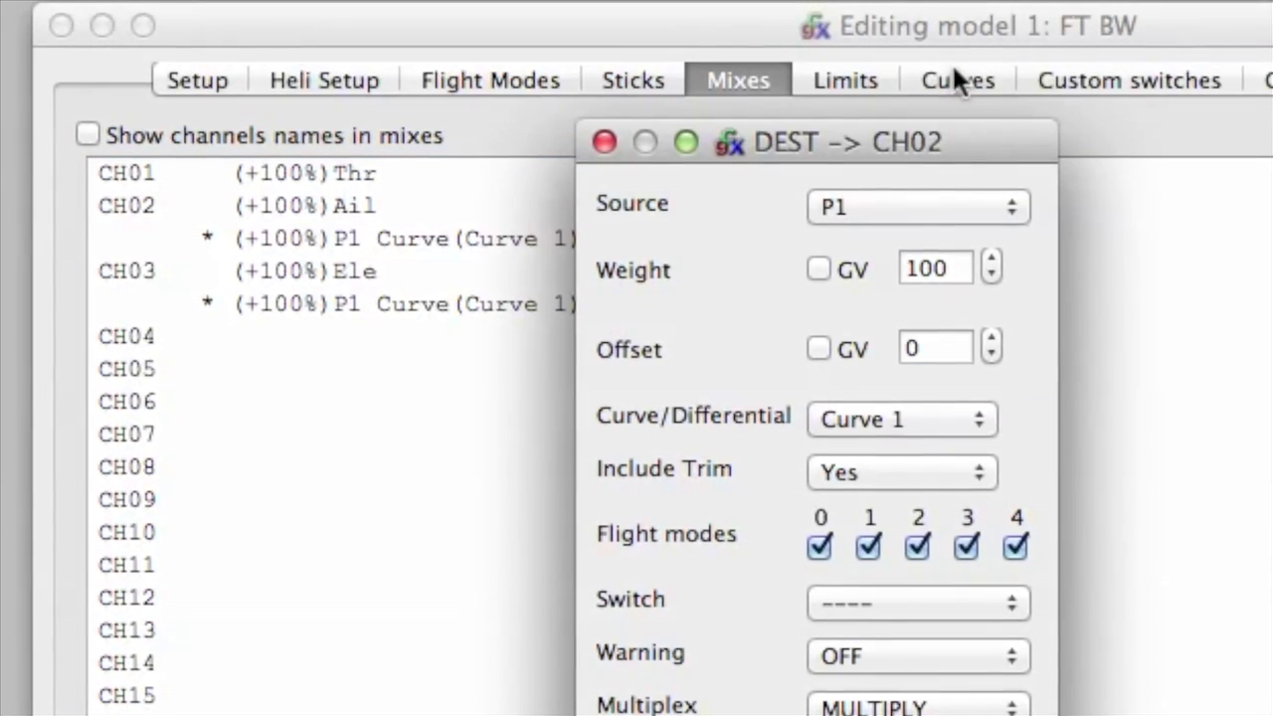
pyautogui.moveTo(947, 142); pyautogui.dragTo(1243, 184)
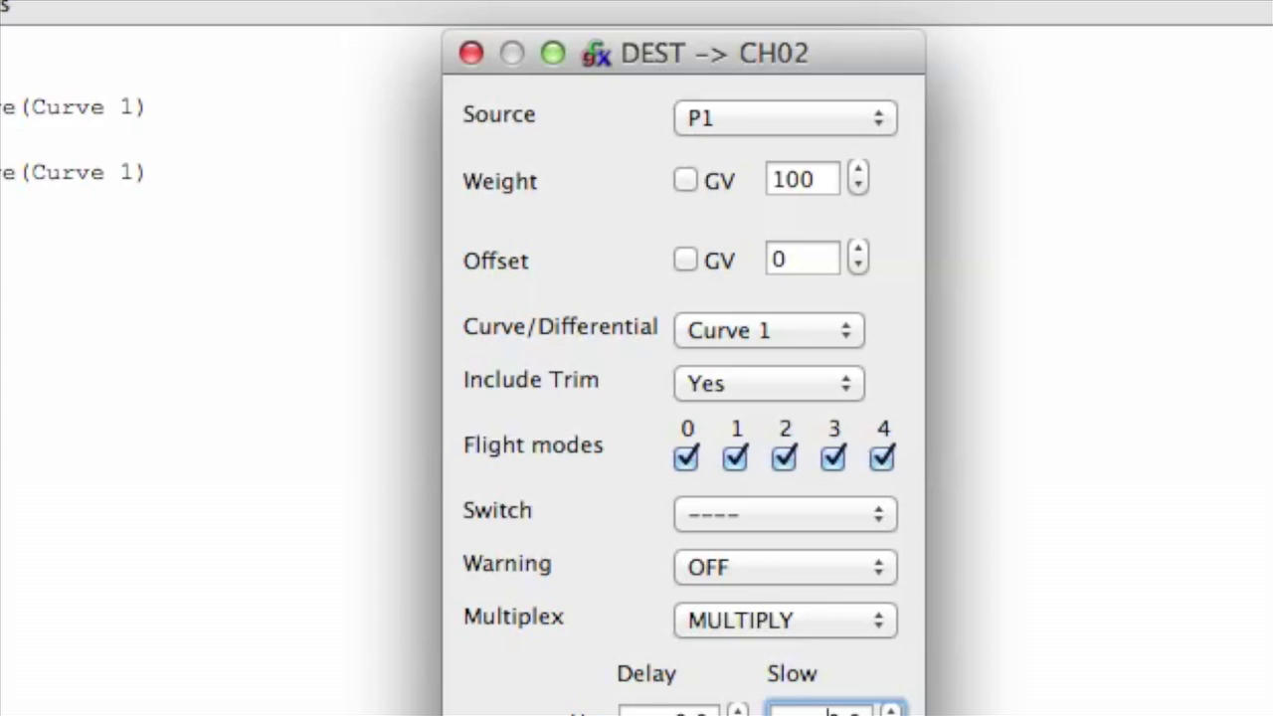
pyautogui.press('Return')
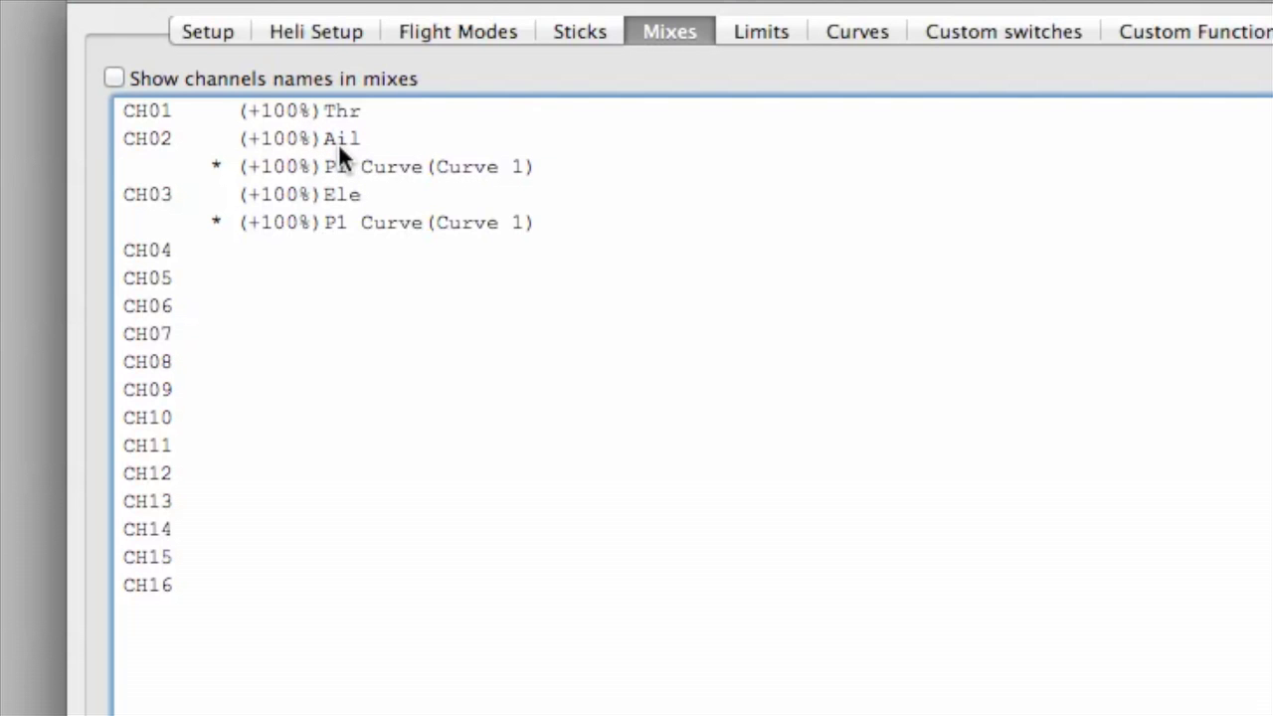
# - Examine the points of Curve 1 and recheck the flight modes, stick settings and channel mixes
pyautogui.click(842, 34)
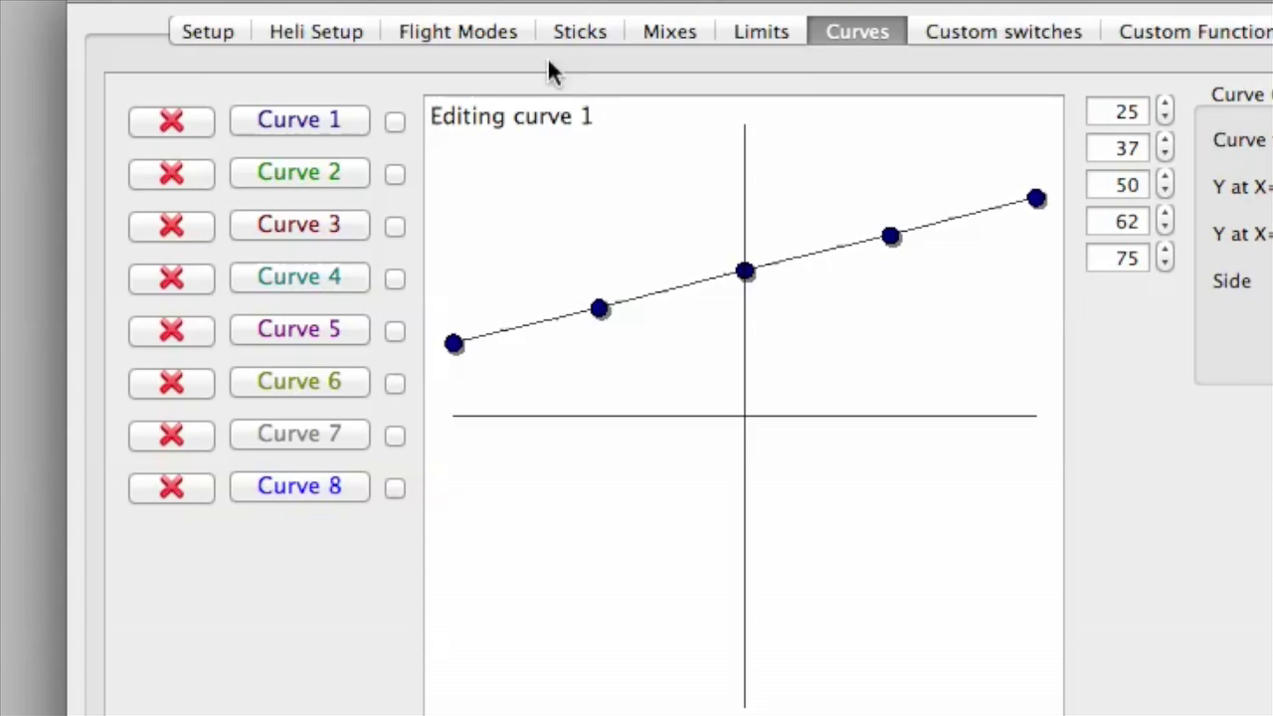
pyautogui.click(446, 30)
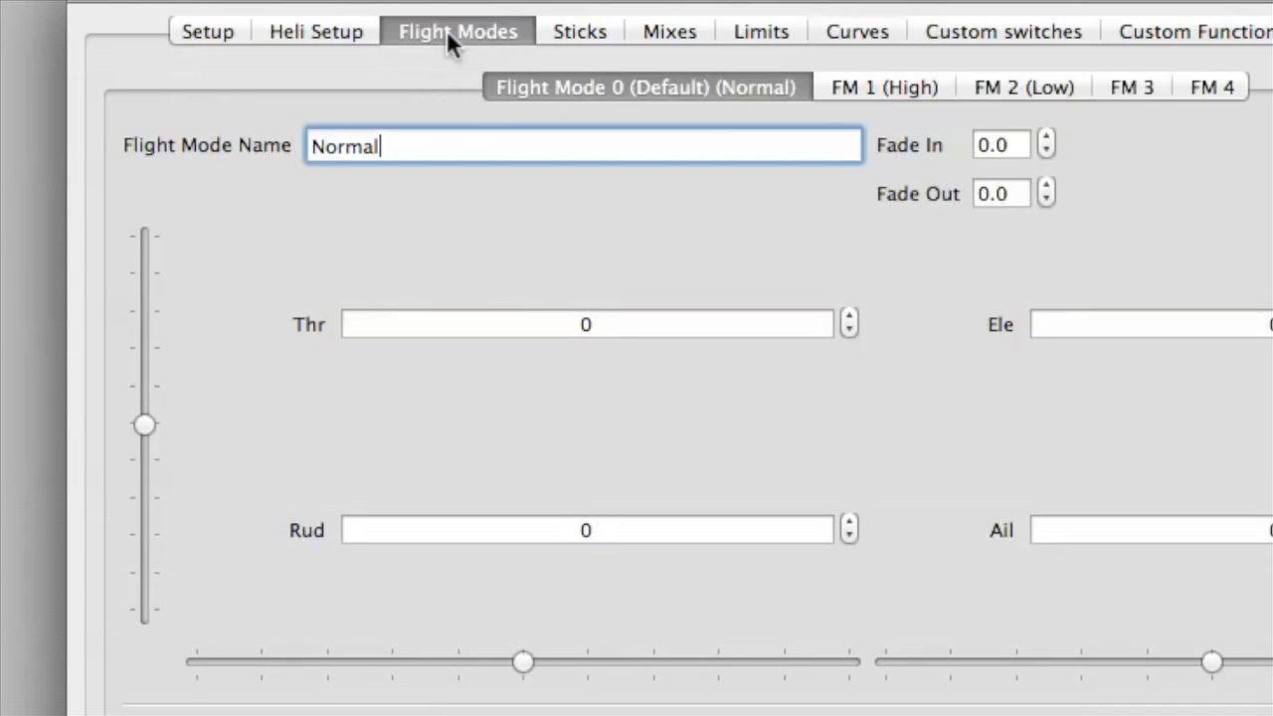
pyautogui.click(595, 37)
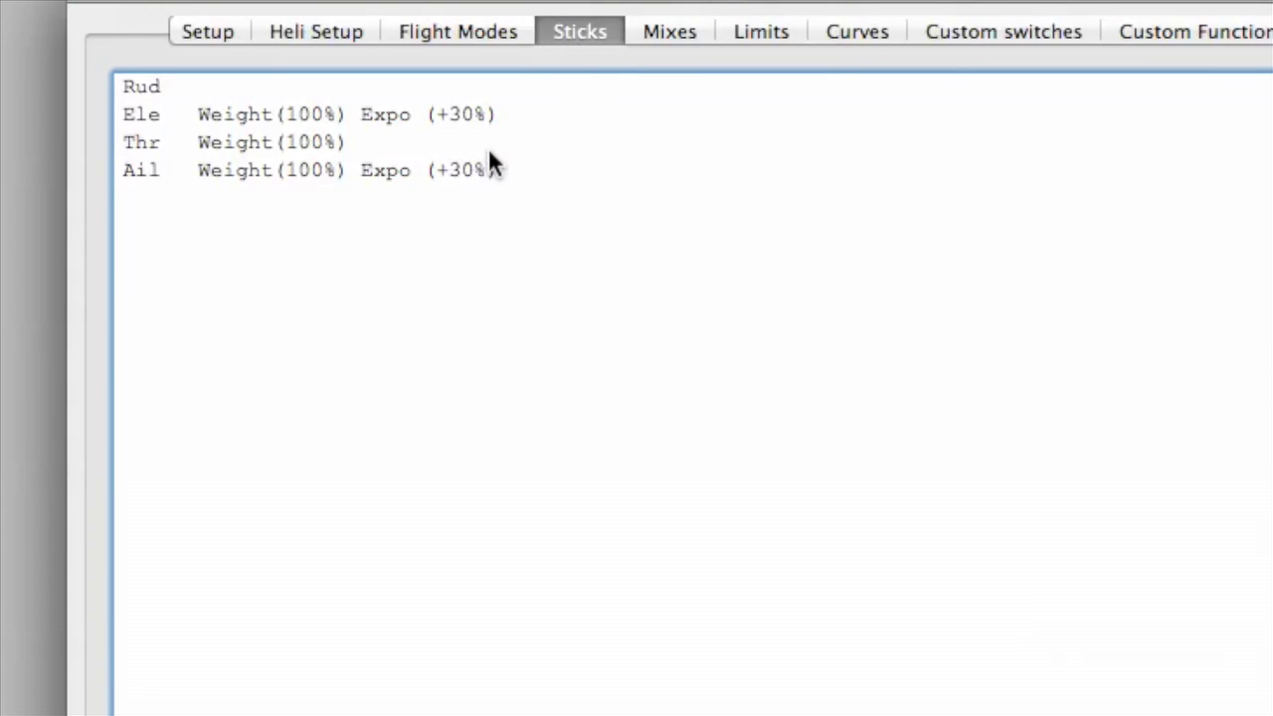
pyautogui.click(673, 33)
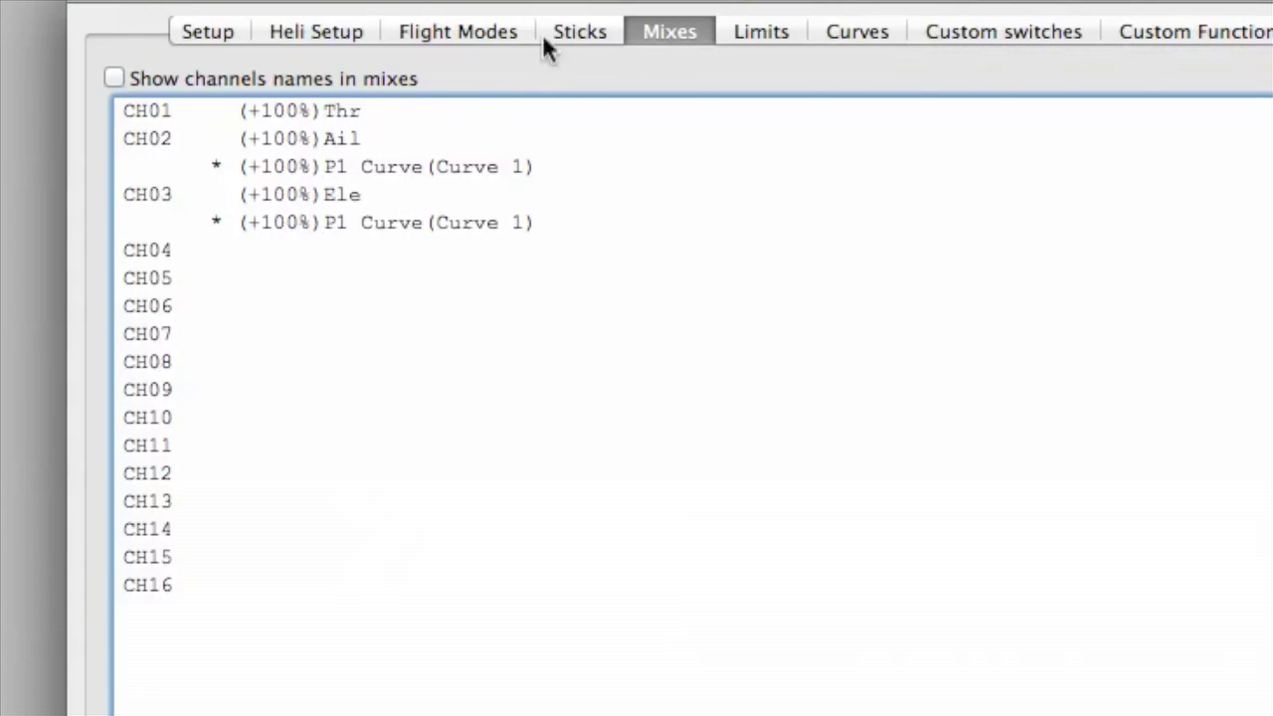
pyautogui.click(844, 32)
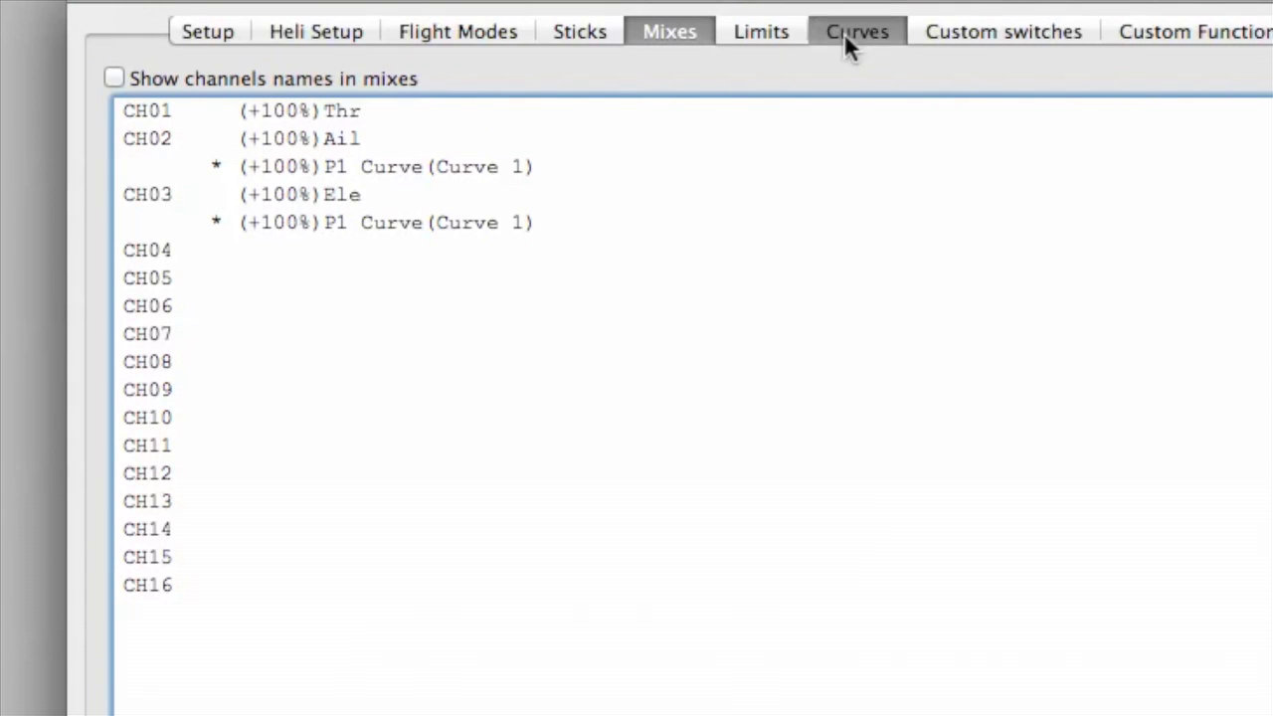
# - Check the custom switches and disable the CF3 custom function that adjusts GV1 from P1
pyautogui.click(979, 33)
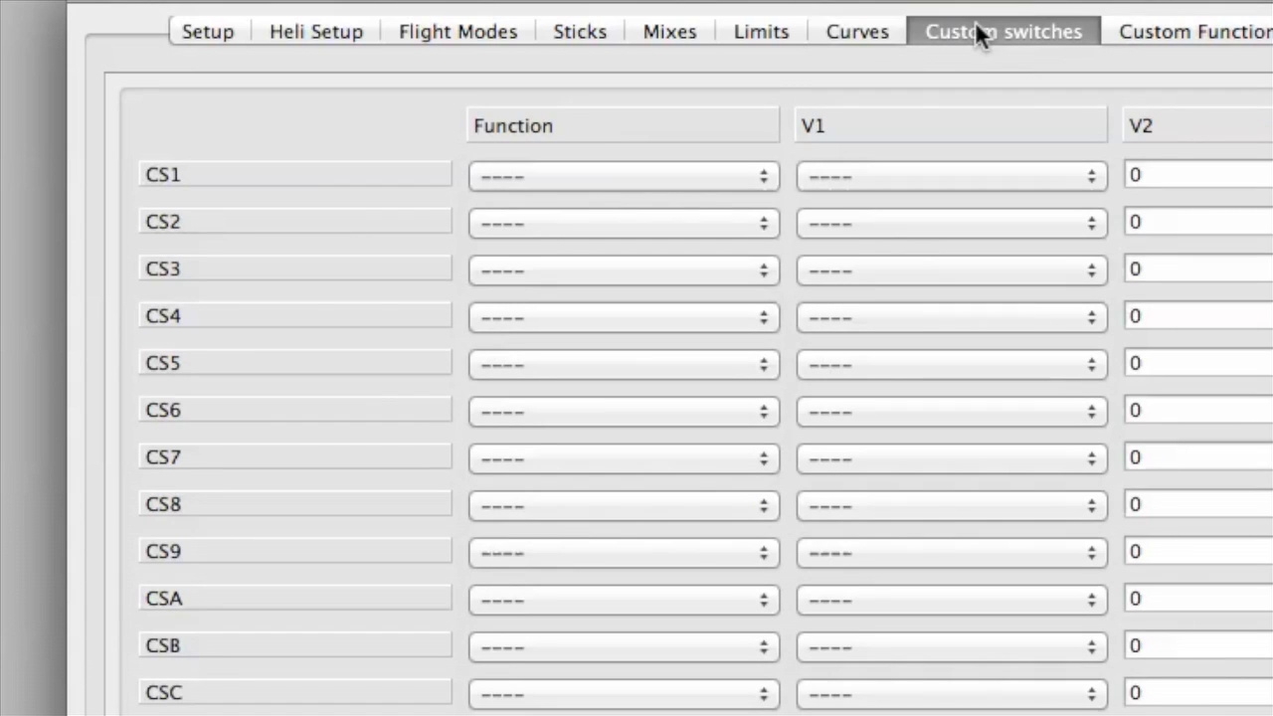
pyautogui.click(1148, 27)
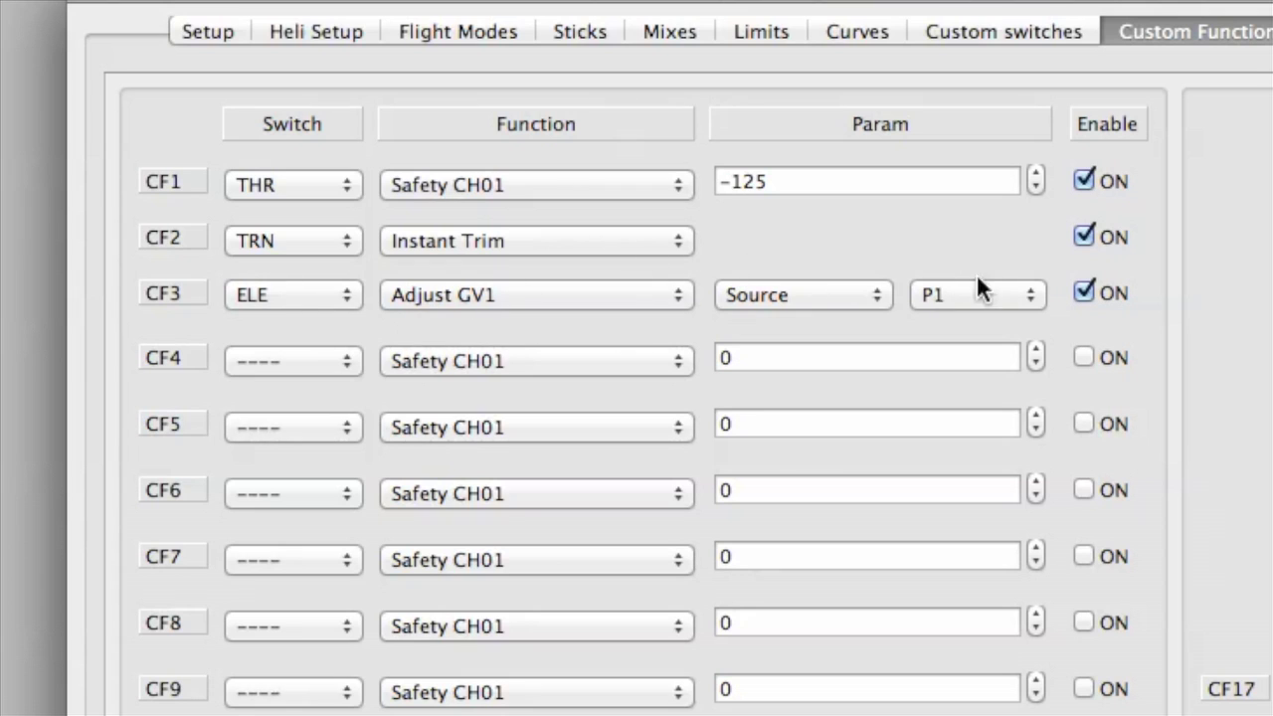
pyautogui.click(1082, 292)
# - Look over the model's telemetry settings, general setup and channel mixes once more
pyautogui.click(1272, 32)
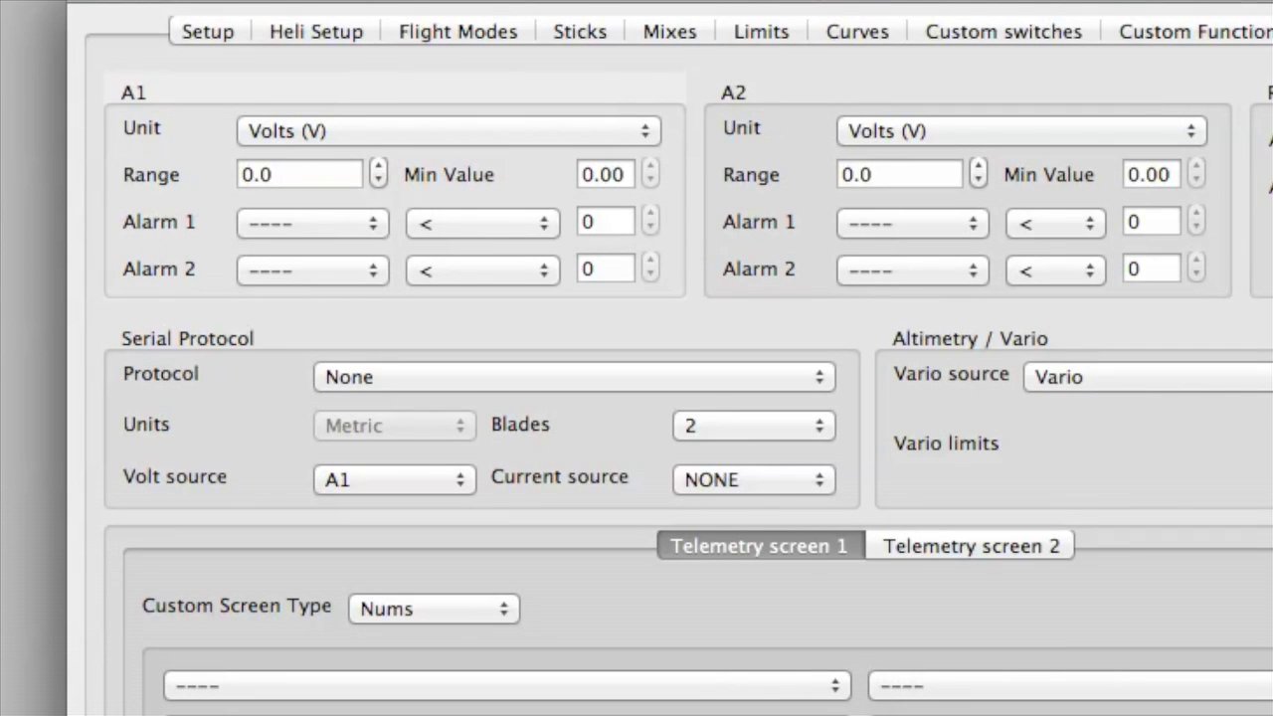
pyautogui.click(208, 40)
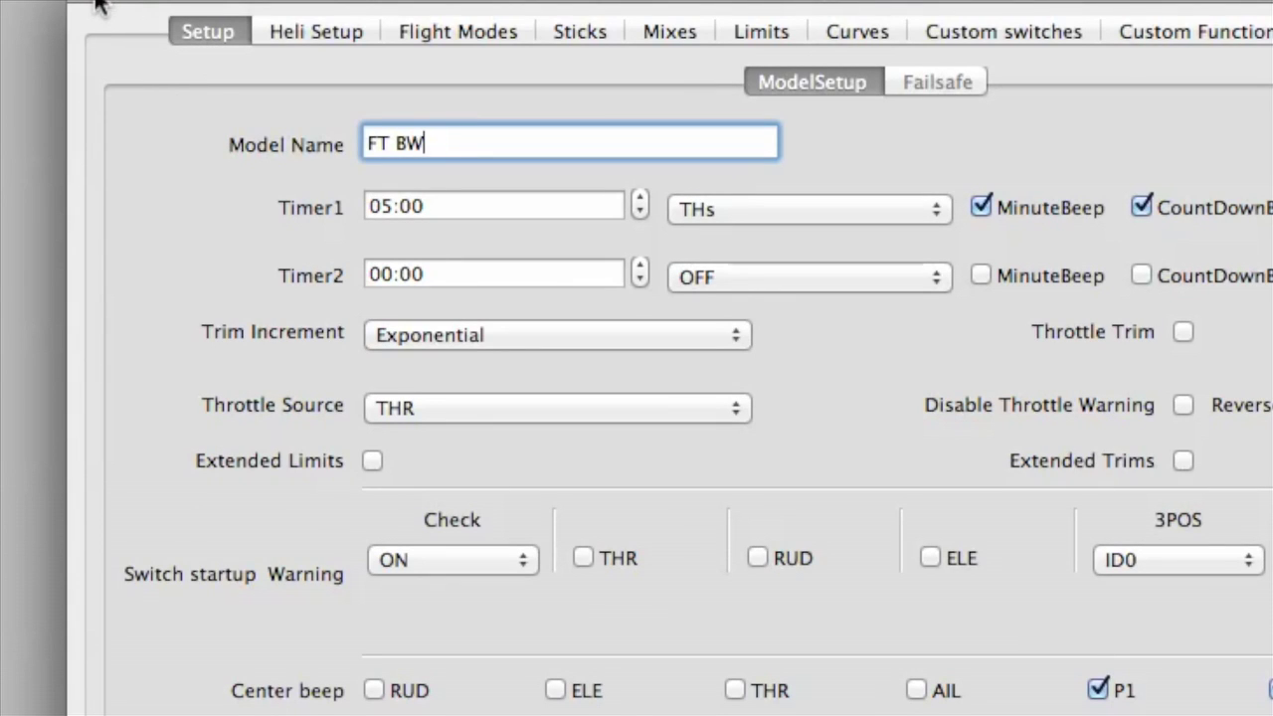
pyautogui.click(674, 34)
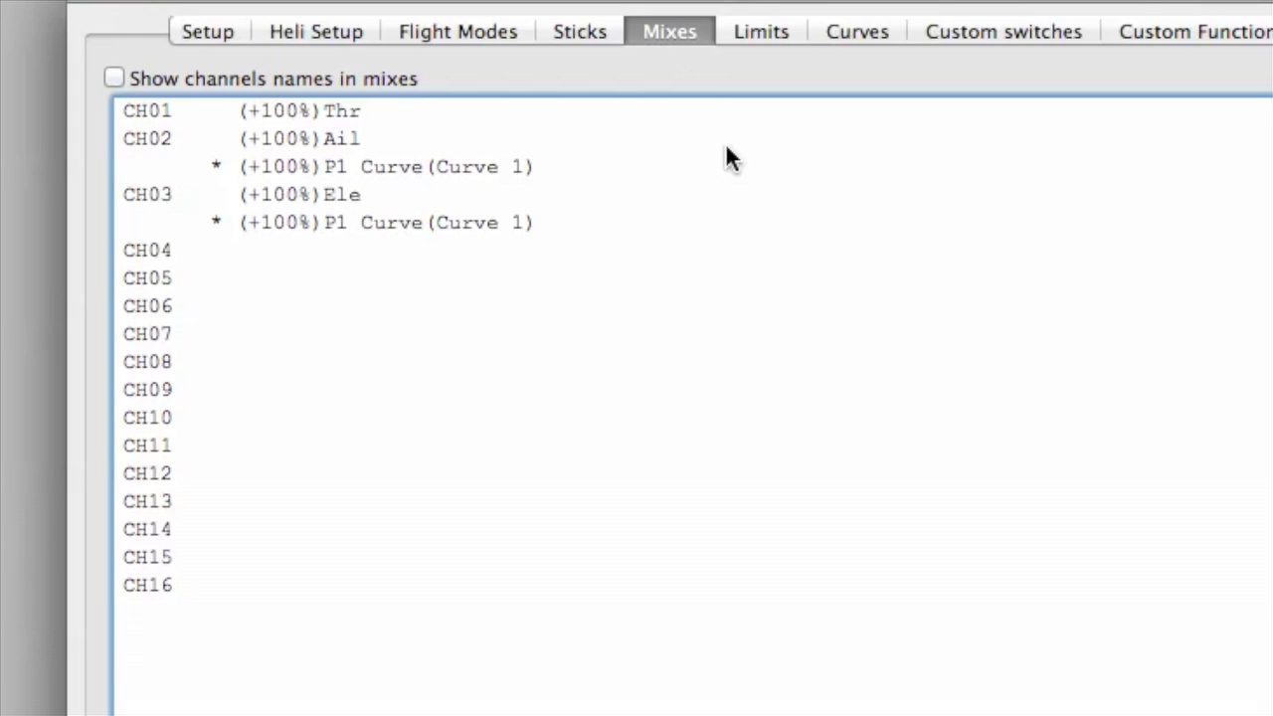